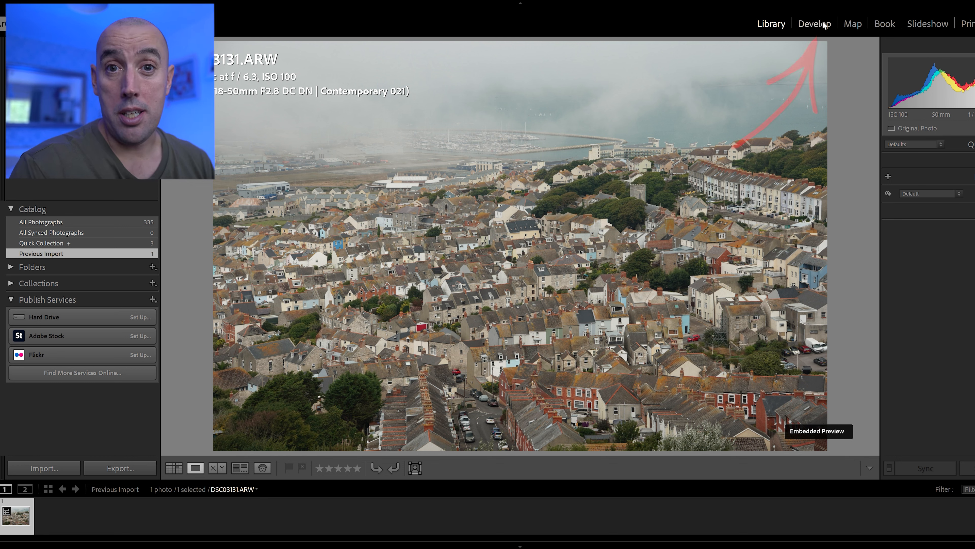
Step: Open the photo for developing and change its Basic colour profile to Adobe Standard
{"action": "left_click", "coordinate": [813, 24]}
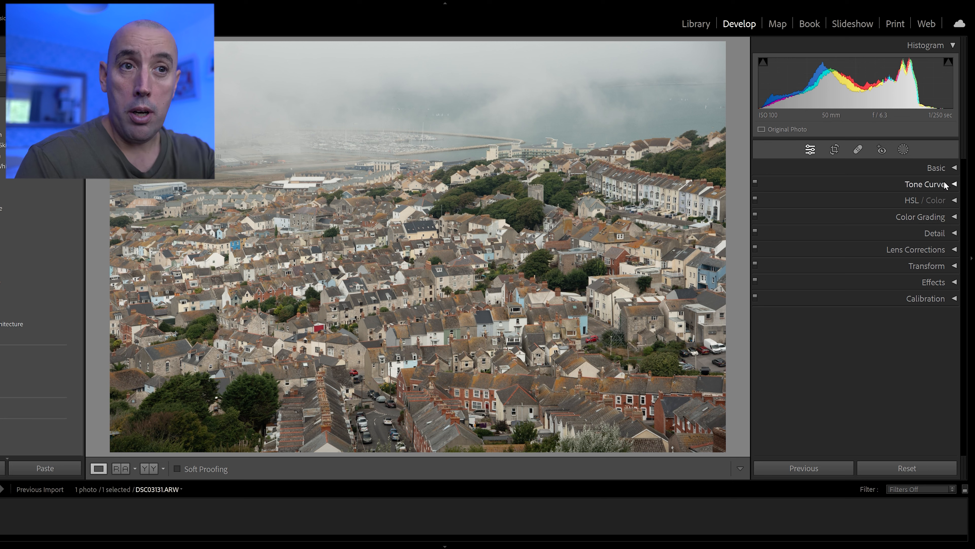
{"action": "left_click", "coordinate": [954, 168]}
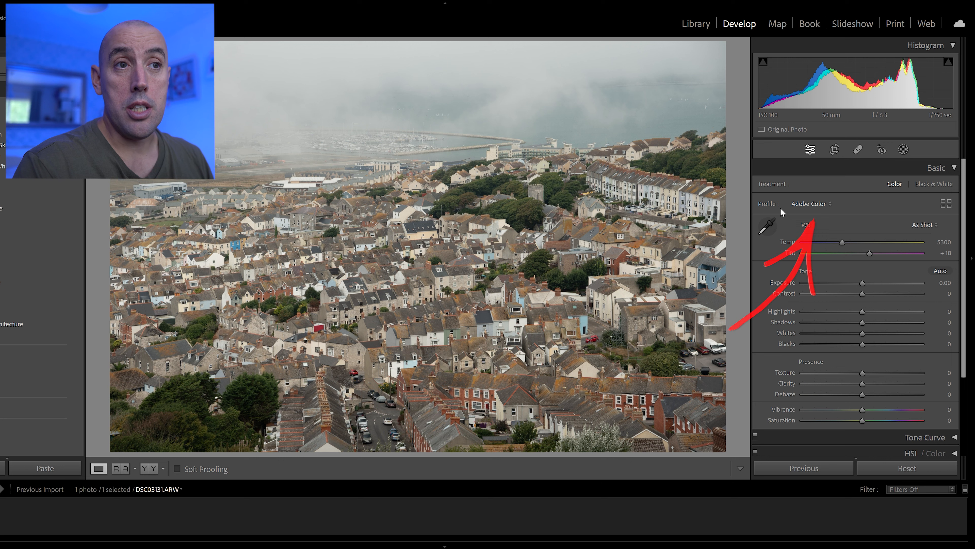
{"action": "left_click", "coordinate": [830, 203]}
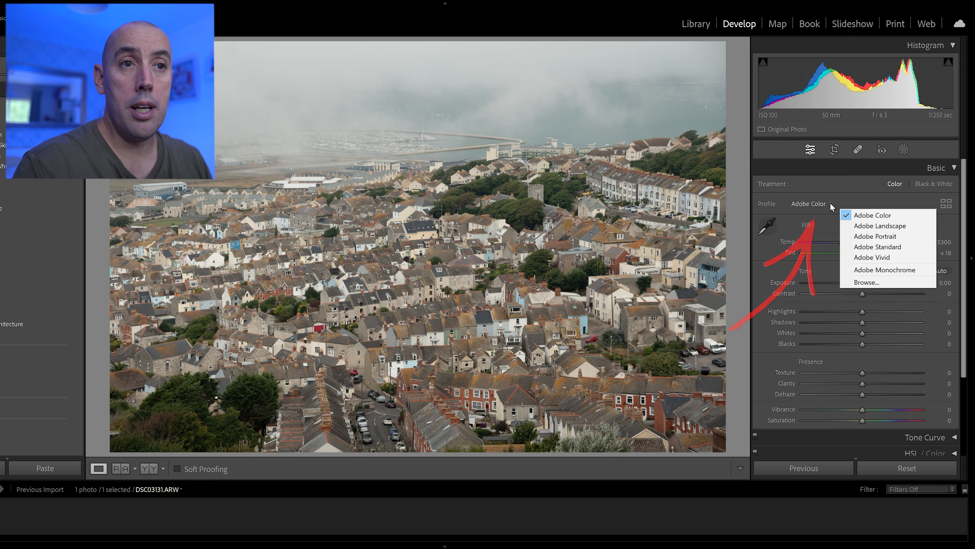
{"action": "left_click", "coordinate": [868, 248]}
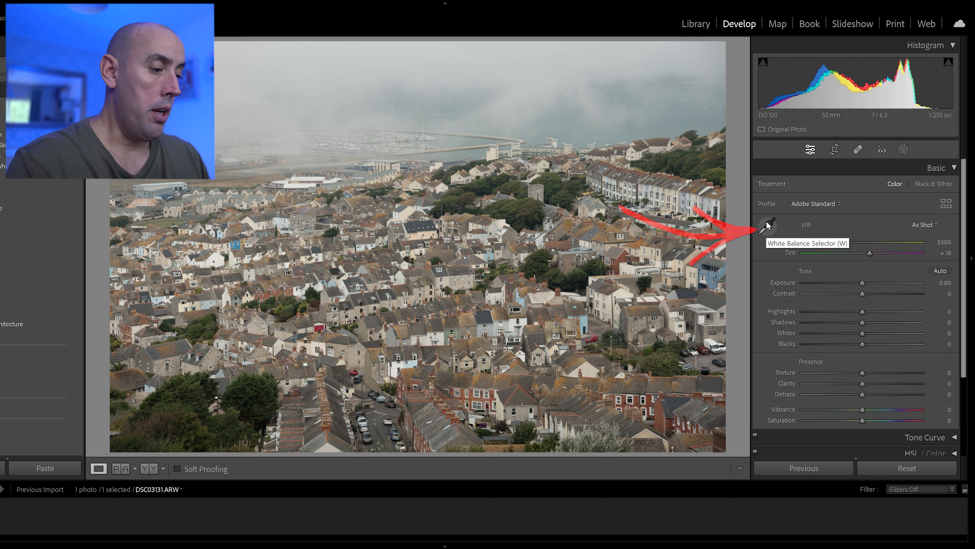
Step: Sample a neutral spot among the houses with the White Balance Selector
{"action": "key", "text": "ctrl+equal"}
{"action": "key", "text": "ctrl+equal"}
{"action": "key", "text": "ctrl+equal"}
{"action": "key", "text": "ctrl+equal"}
{"action": "key", "text": "ctrl+equal"}
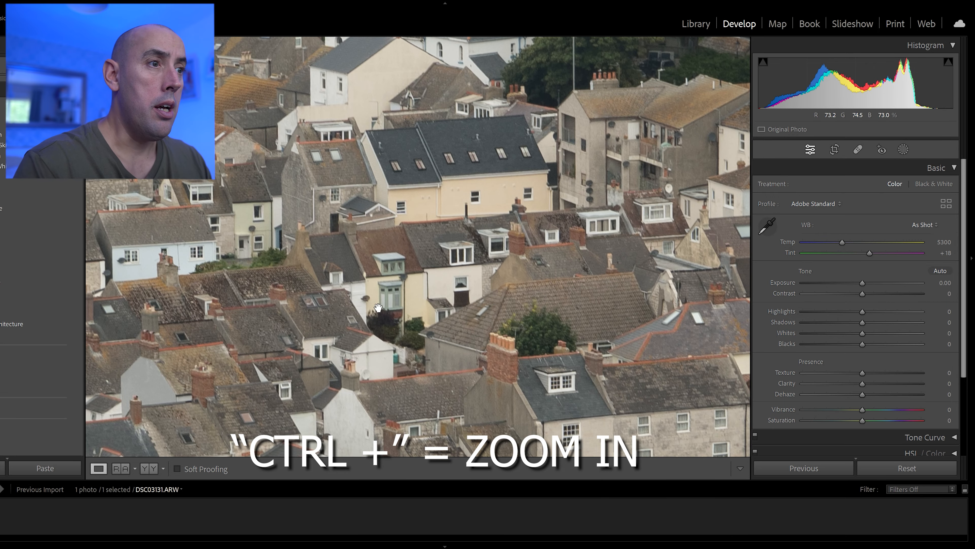
{"action": "left_click_drag", "start_coordinate": [378, 307], "coordinate": [614, 79]}
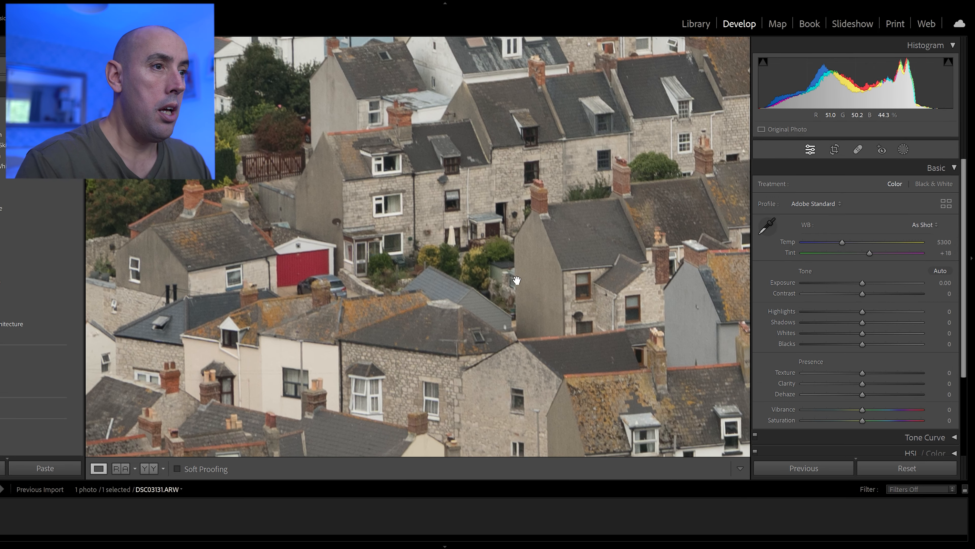
{"action": "key", "text": "ctrl+minus"}
{"action": "key", "text": "ctrl+minus"}
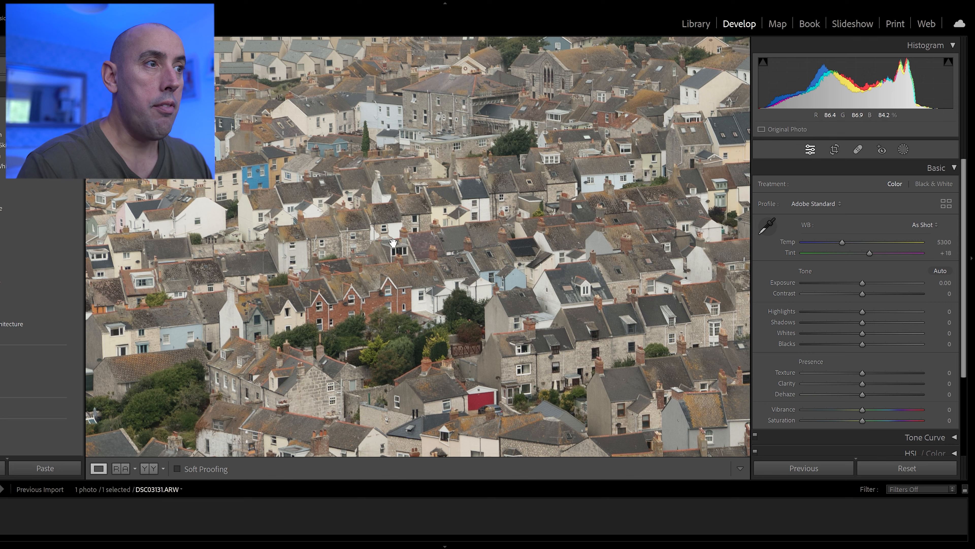
{"action": "left_click", "coordinate": [766, 229]}
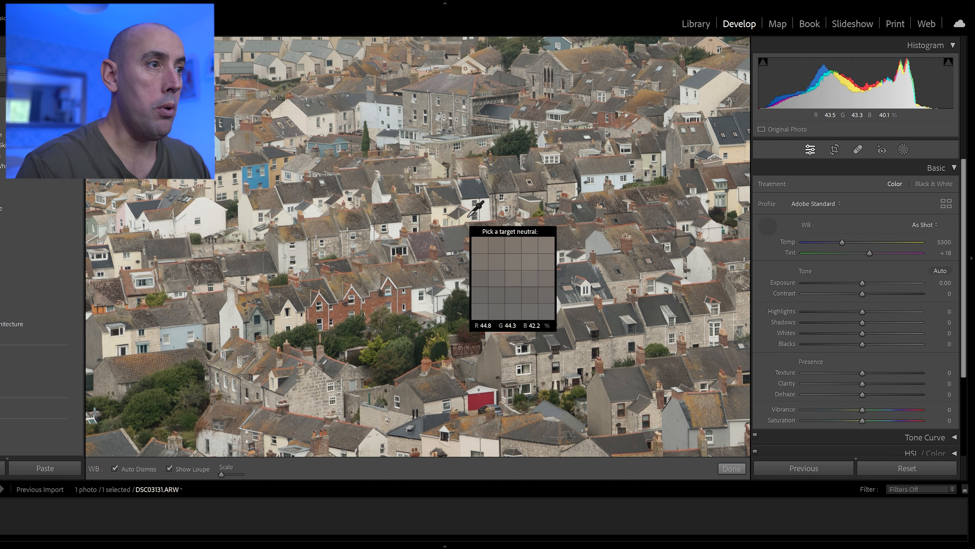
{"action": "left_click", "coordinate": [444, 285]}
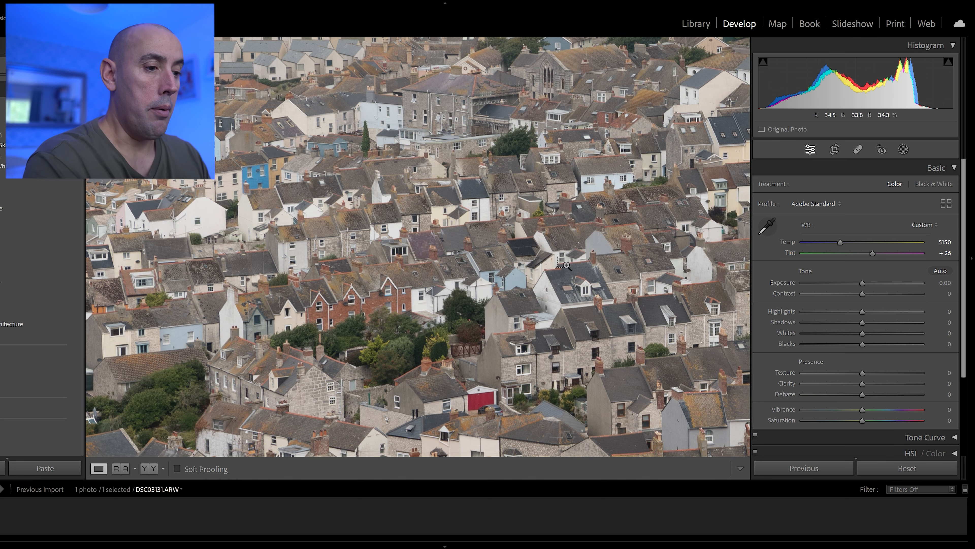
{"action": "key", "text": "ctrl+minus"}
{"action": "key", "text": "ctrl+minus"}
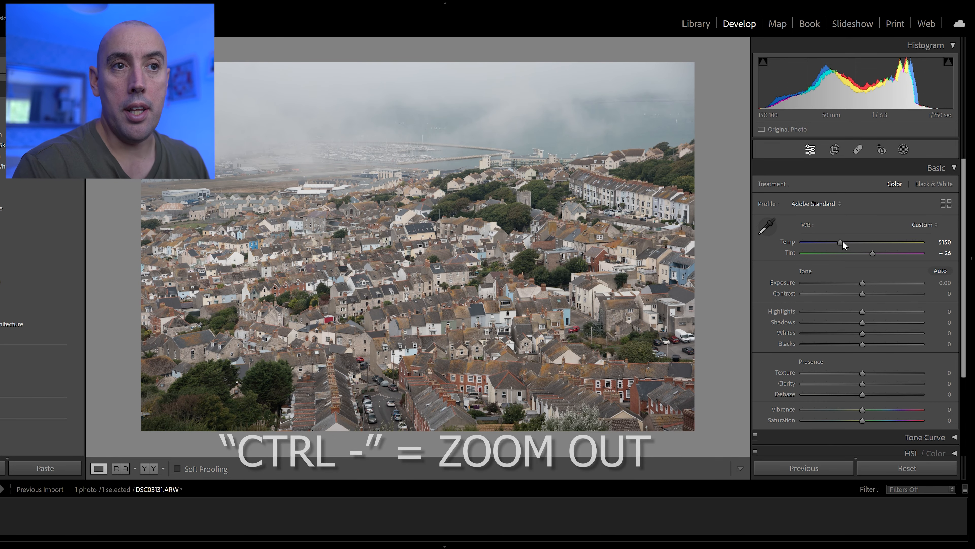
Step: Resample the white balance from the houses, and adjust Temp to 5300 and Tint to +22 by hand
{"action": "left_click", "coordinate": [768, 227]}
{"action": "left_click", "coordinate": [435, 326]}
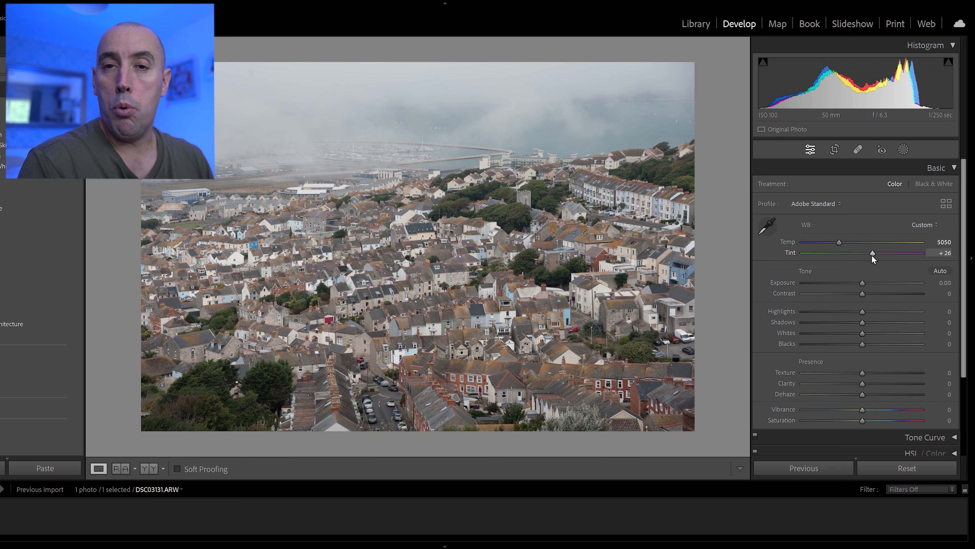
{"action": "left_click_drag", "start_coordinate": [872, 252], "coordinate": [869, 253]}
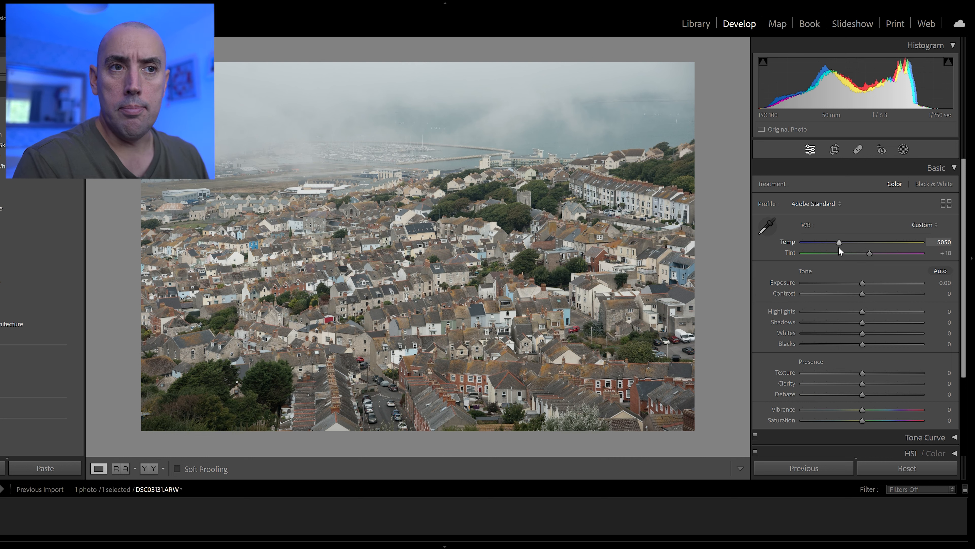
{"action": "left_click_drag", "start_coordinate": [839, 243], "coordinate": [871, 255]}
Step: Pick a neutral grey target among the houses near the street to set the white balance to Temp 5000 and Tint +26
{"action": "left_click", "coordinate": [767, 227]}
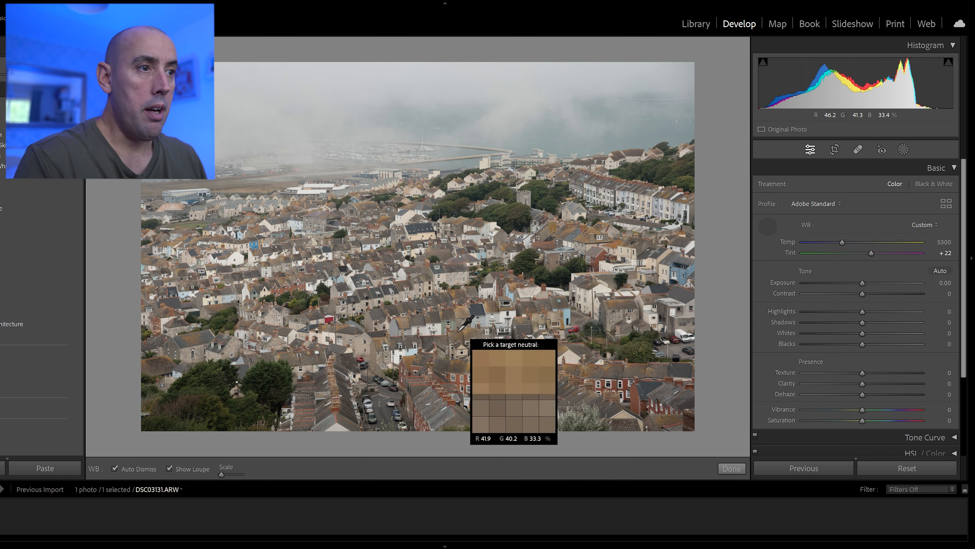
{"action": "left_click", "coordinate": [433, 332]}
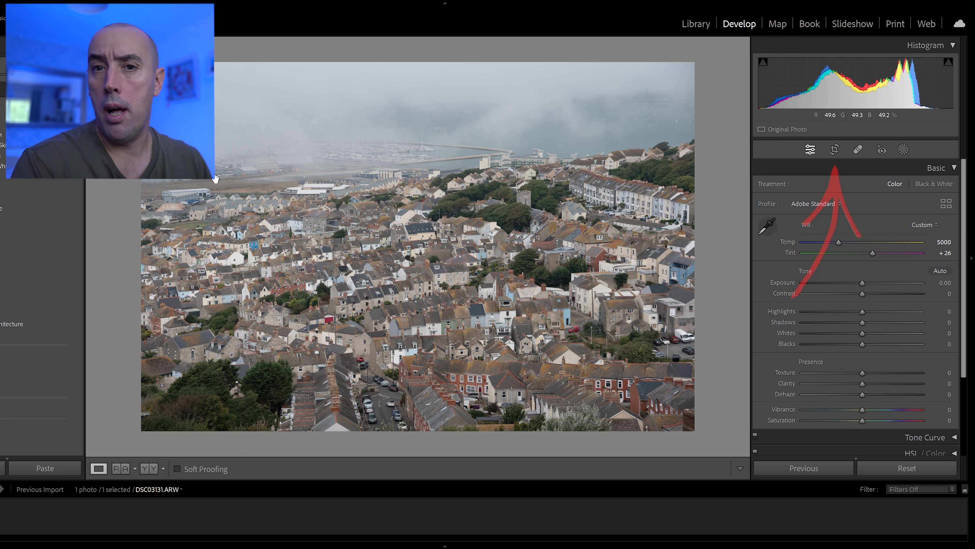
Step: Crop the photo at its original aspect ratio to remove the foggy sky and harbour, keeping the rooftops and the street with parked cars
{"action": "left_click", "coordinate": [834, 151]}
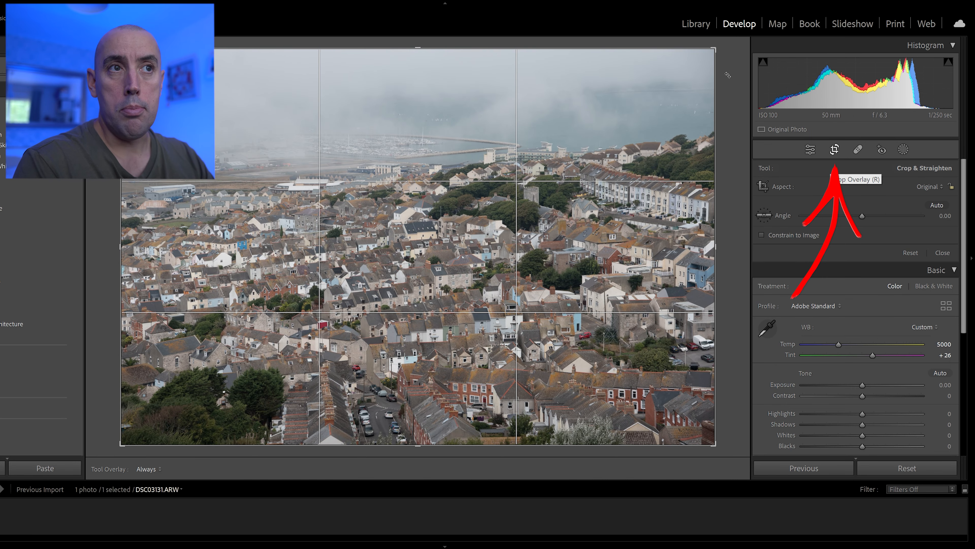
{"action": "left_click_drag", "start_coordinate": [714, 49], "coordinate": [637, 114]}
{"action": "left_click_drag", "start_coordinate": [541, 166], "coordinate": [521, 137]}
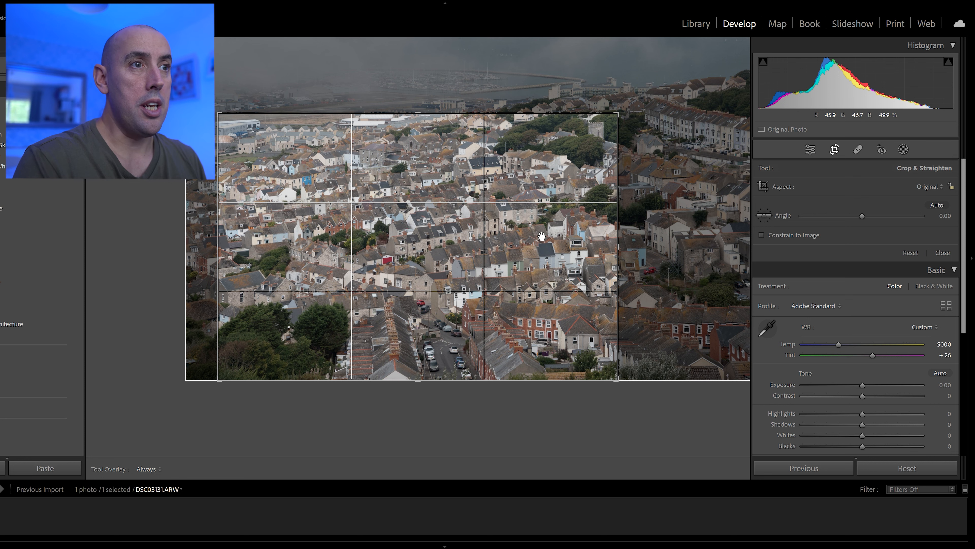
{"action": "left_click_drag", "start_coordinate": [556, 234], "coordinate": [569, 239]}
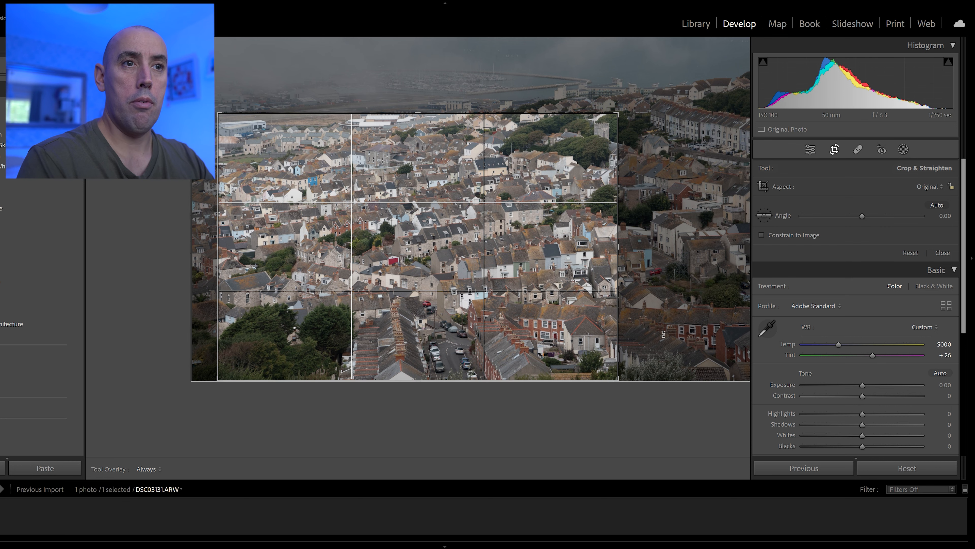
{"action": "left_click", "coordinate": [943, 254]}
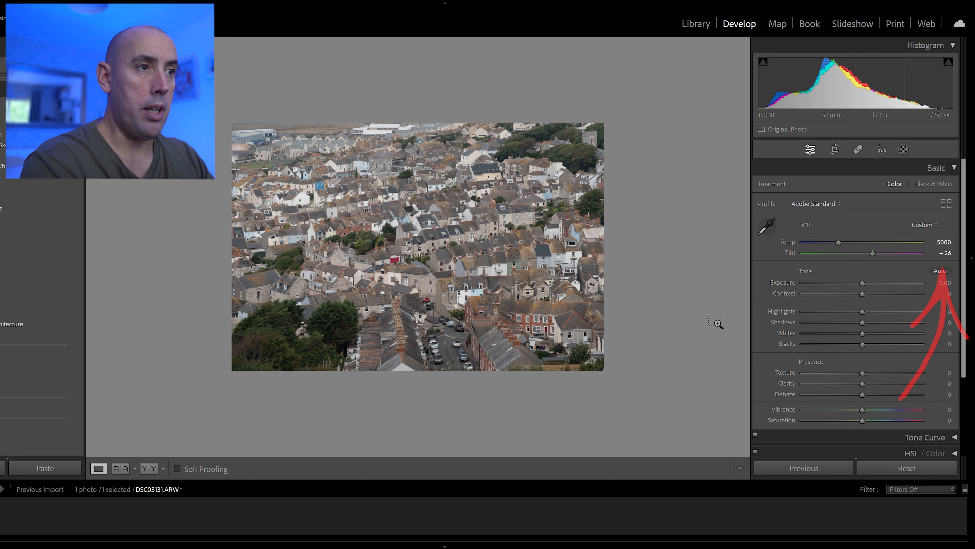
Step: Examine the houses and rooftops in the cropped photo up close
{"action": "key", "text": "ctrl+plus"}
{"action": "key", "text": "ctrl+plus"}
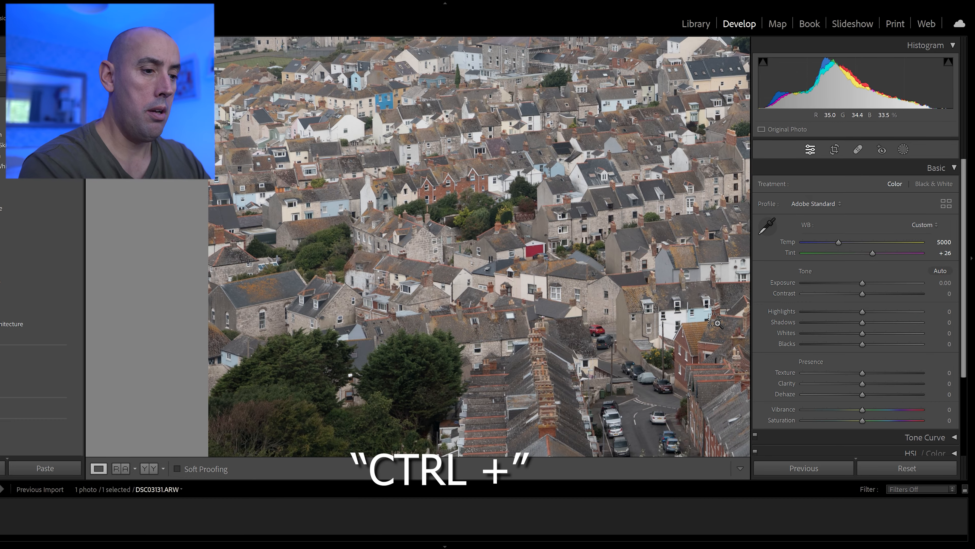
{"action": "key", "text": "ctrl+plus"}
{"action": "key", "text": "ctrl+plus"}
{"action": "key", "text": "ctrl+plus"}
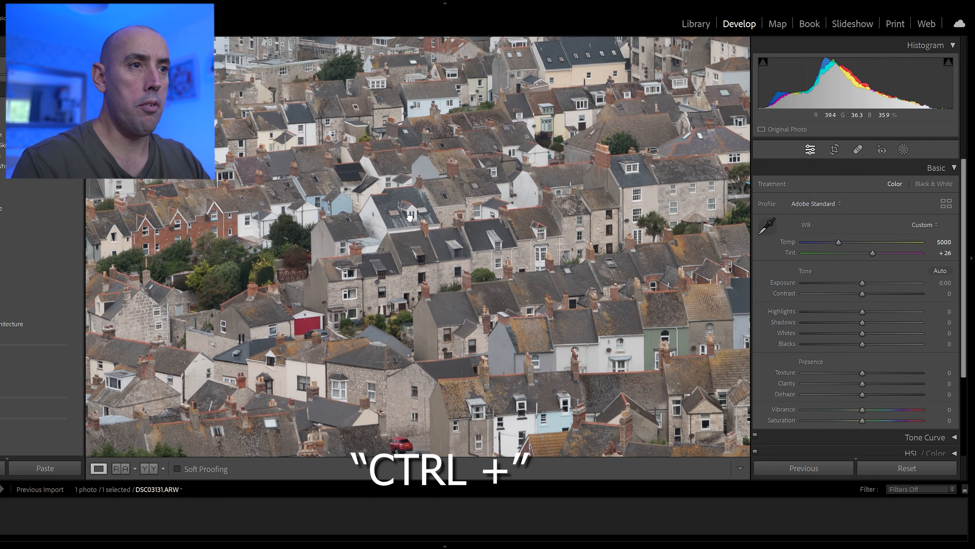
{"action": "key", "text": "ctrl+minus"}
{"action": "key", "text": "ctrl+minus"}
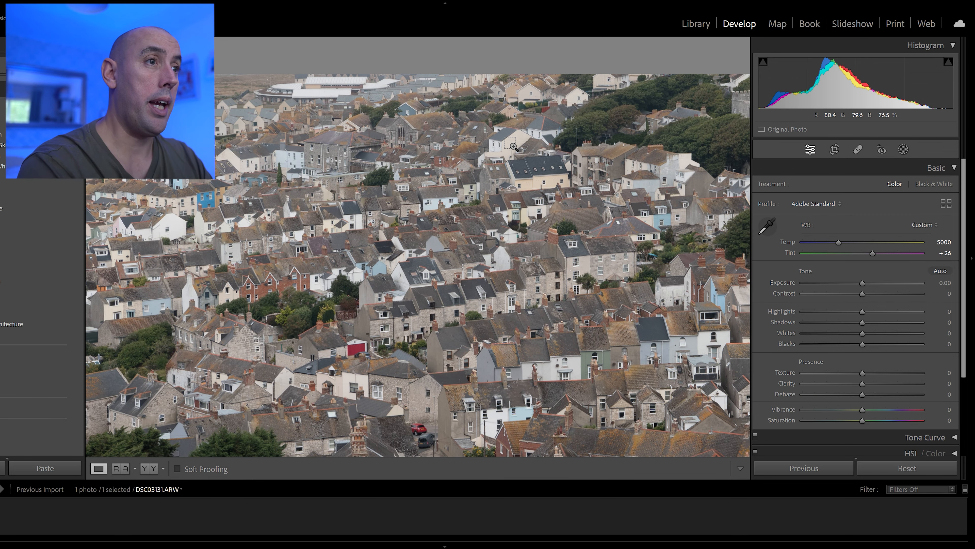
{"action": "key", "text": "ctrl+minus"}
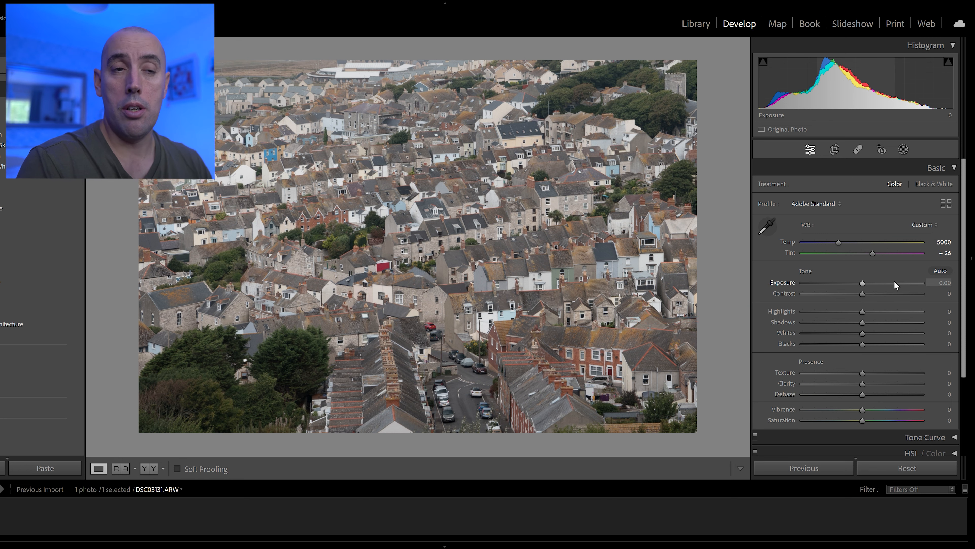
Step: Set the photo's Exposure to +0.35 and Contrast to +25
{"action": "mouse_move", "coordinate": [862, 285]}
{"action": "left_mouse_down"}
{"action": "mouse_move", "coordinate": [925, 283]}
{"action": "mouse_move", "coordinate": [819, 288]}
{"action": "mouse_move", "coordinate": [862, 287]}
{"action": "left_mouse_up"}
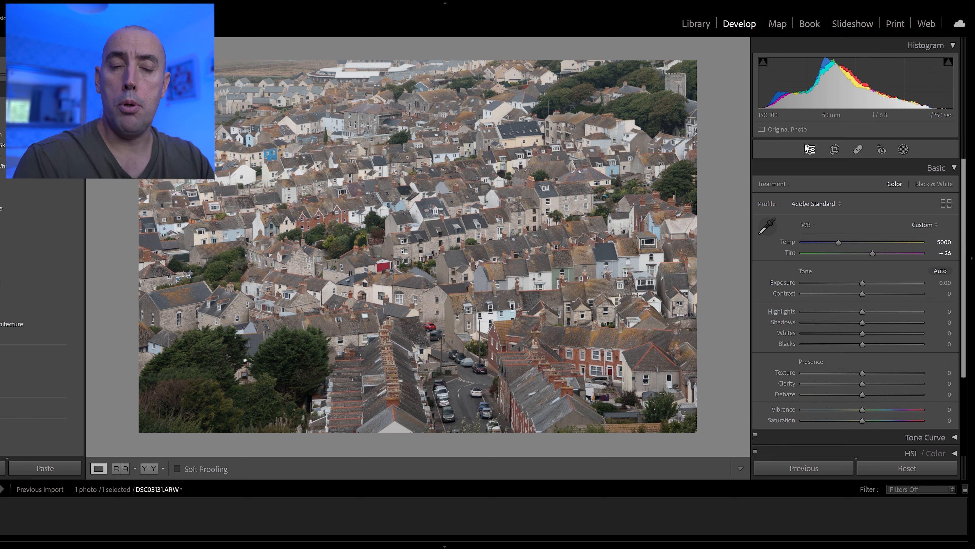
{"action": "left_click_drag", "start_coordinate": [863, 286], "coordinate": [866, 285]}
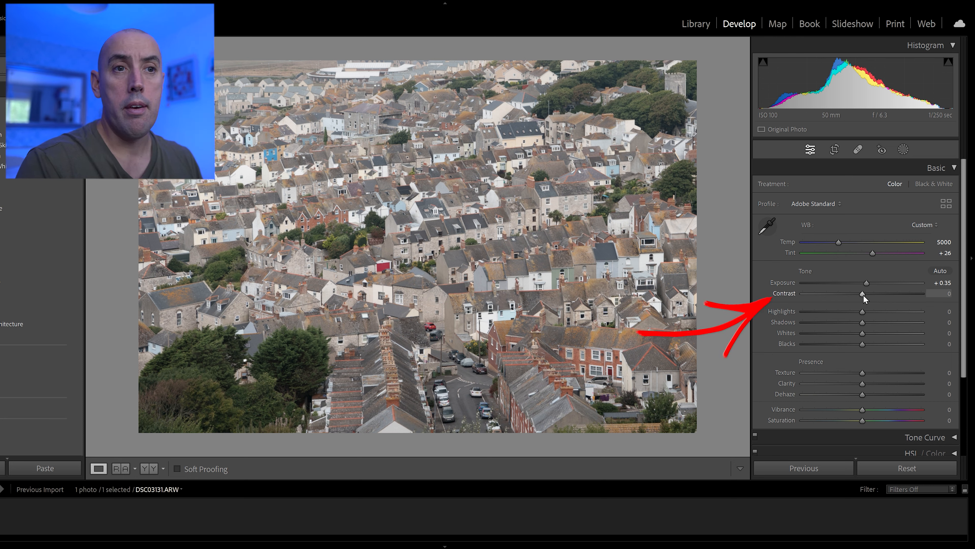
{"action": "left_click_drag", "start_coordinate": [863, 295], "coordinate": [878, 297]}
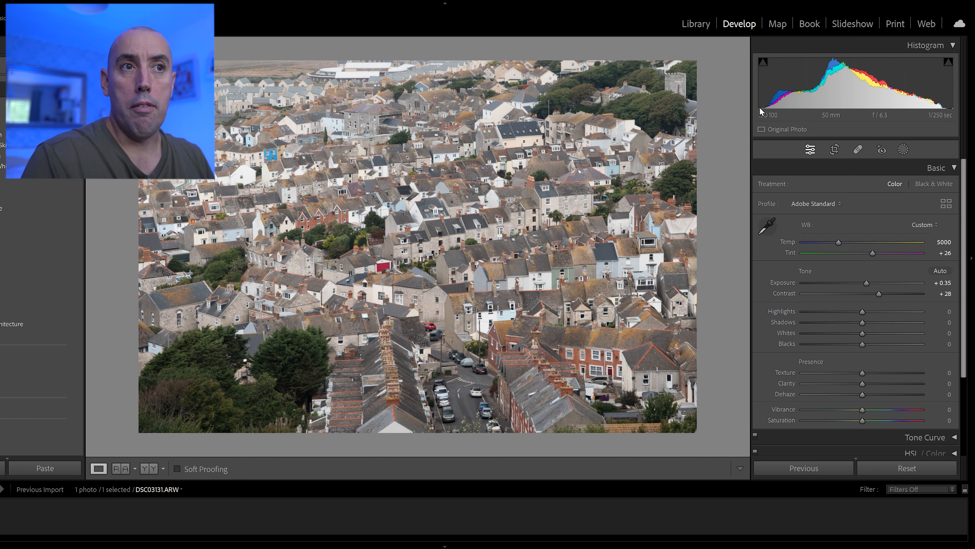
{"action": "mouse_move", "coordinate": [879, 294]}
{"action": "left_mouse_down"}
{"action": "mouse_move", "coordinate": [898, 302]}
{"action": "mouse_move", "coordinate": [882, 294]}
{"action": "left_mouse_up"}
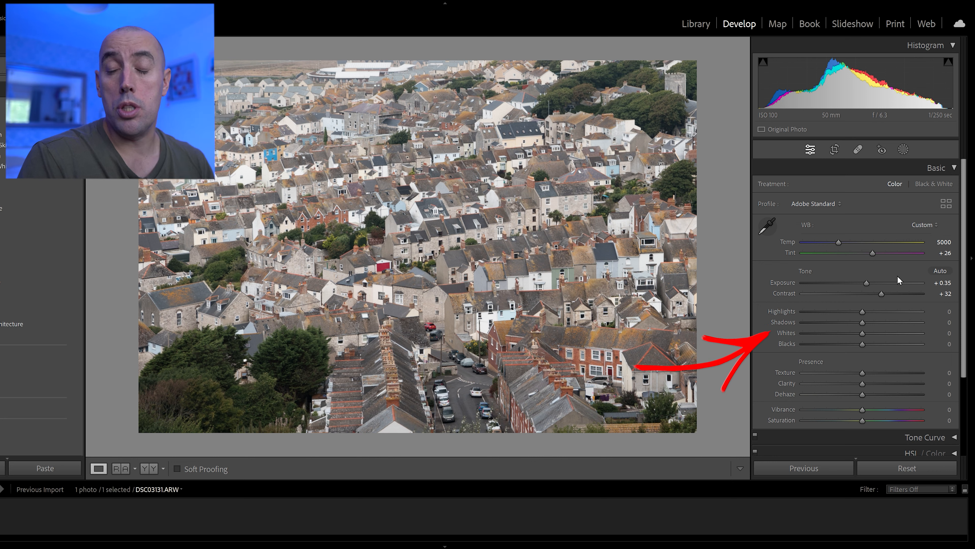
{"action": "left_click_drag", "start_coordinate": [881, 294], "coordinate": [878, 295]}
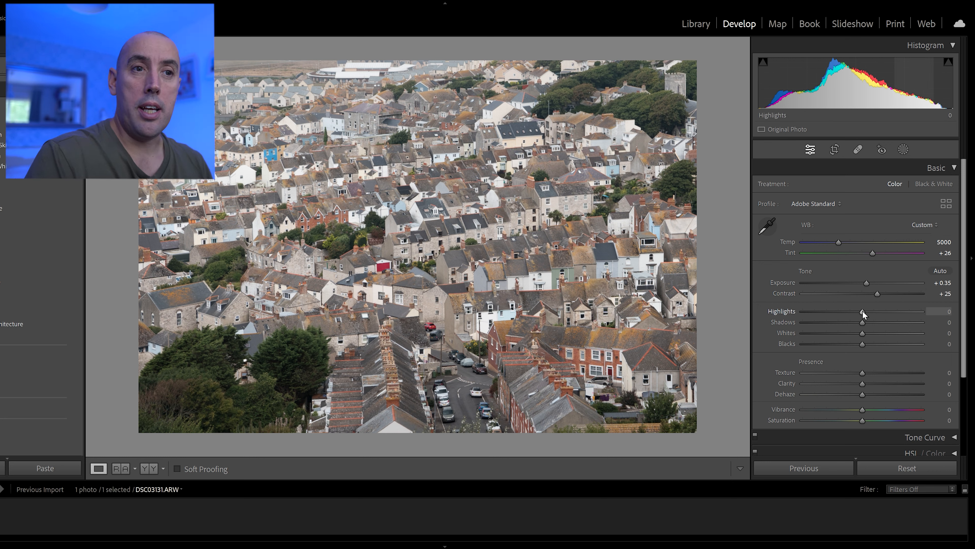
Step: Try Highlights at −100 with Shadows at +100, and reset both to 0
{"action": "left_click_drag", "start_coordinate": [863, 312], "coordinate": [802, 312]}
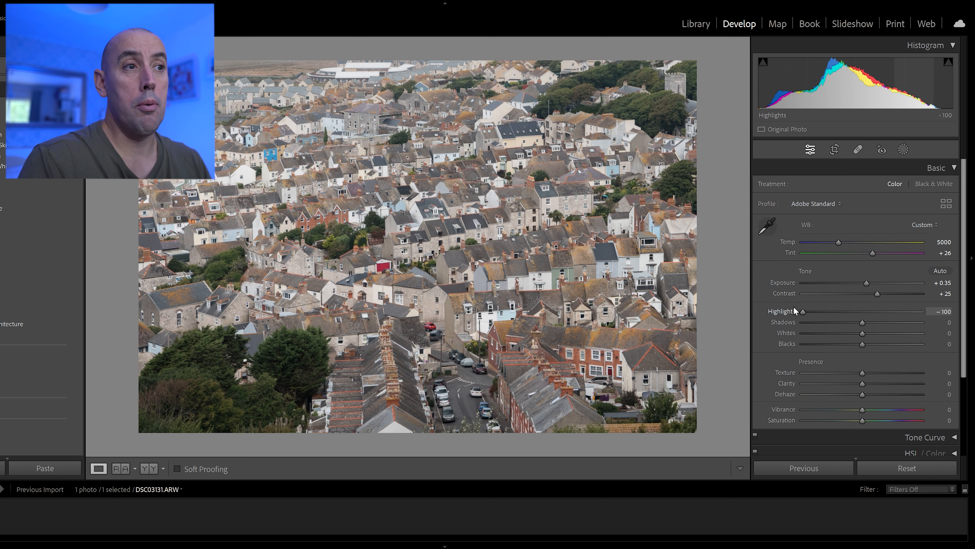
{"action": "left_click_drag", "start_coordinate": [862, 323], "coordinate": [959, 328]}
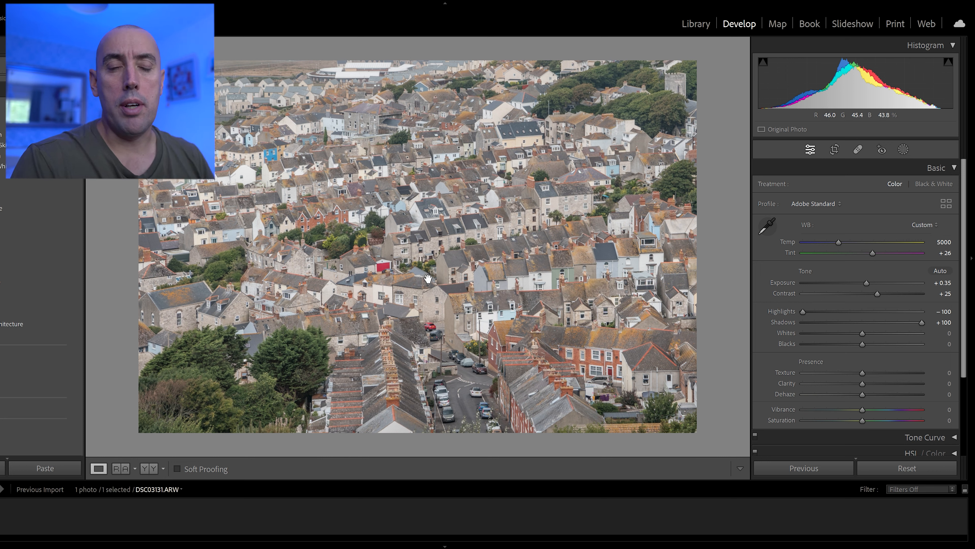
{"action": "double_click", "coordinate": [802, 312]}
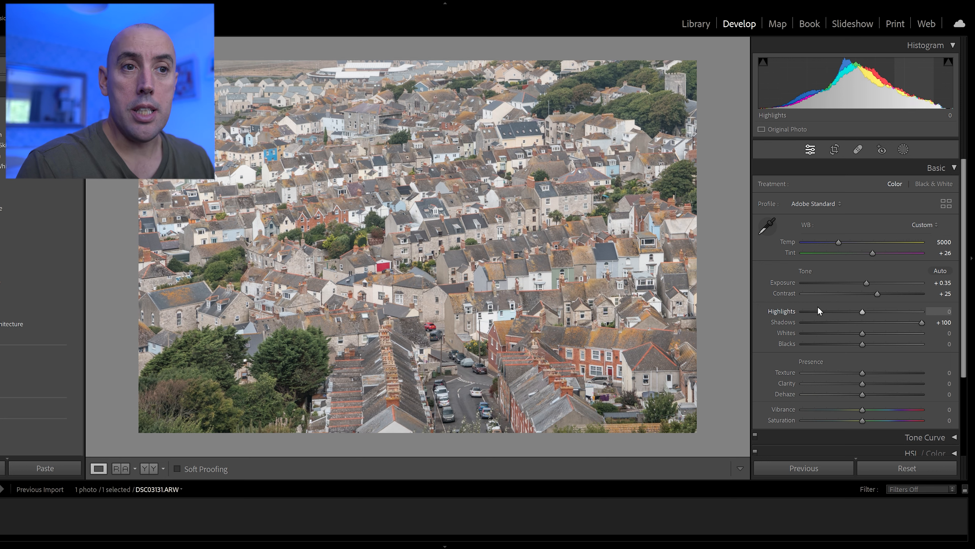
{"action": "double_click", "coordinate": [919, 322]}
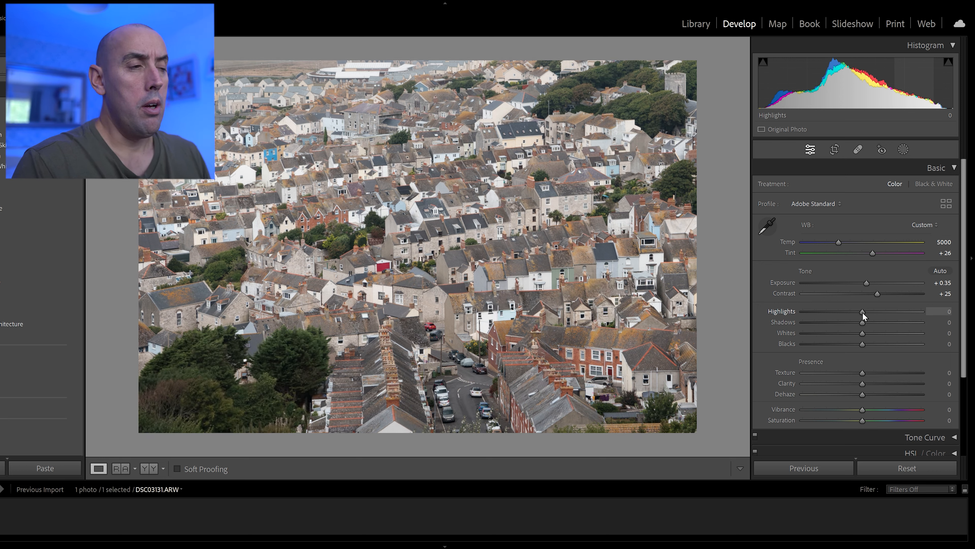
Step: Adjust the photo's tonal range to Highlights −61, Shadows +36 and Whites +48
{"action": "left_click_drag", "start_coordinate": [823, 310], "coordinate": [890, 321]}
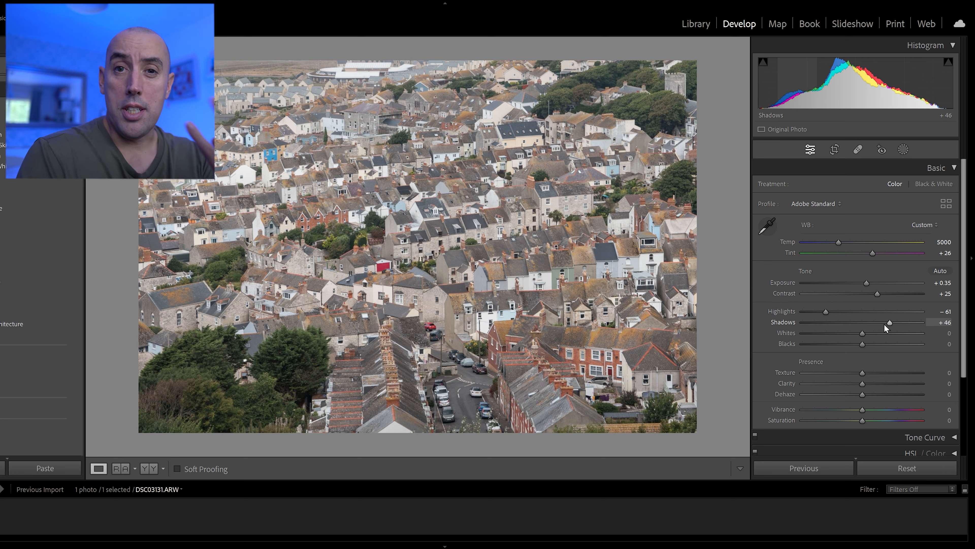
{"action": "mouse_move", "coordinate": [889, 325]}
{"action": "left_mouse_down"}
{"action": "mouse_move", "coordinate": [864, 327]}
{"action": "mouse_move", "coordinate": [882, 325]}
{"action": "left_mouse_up"}
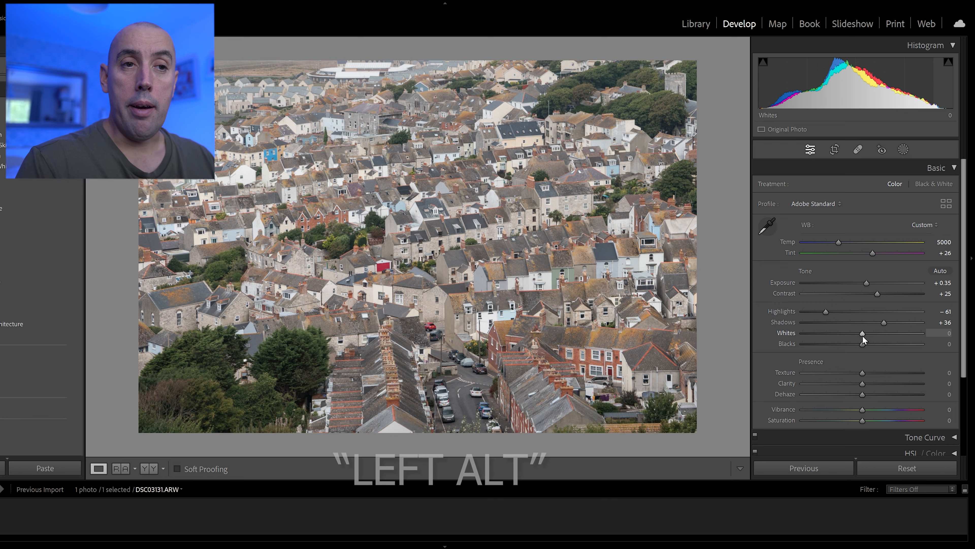
{"action": "left_click_drag", "start_coordinate": [863, 333], "coordinate": [928, 337]}
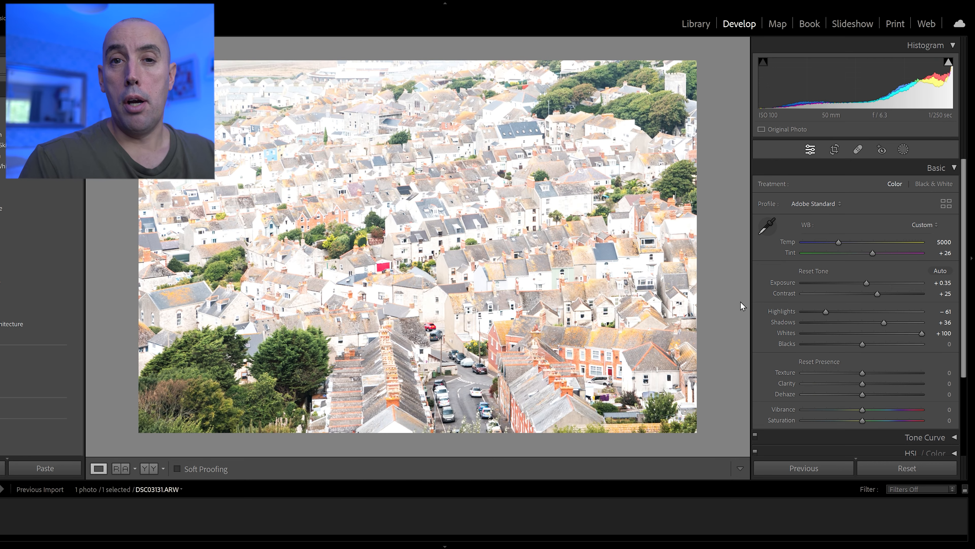
{"action": "left_click_drag", "start_coordinate": [922, 334], "coordinate": [890, 332]}
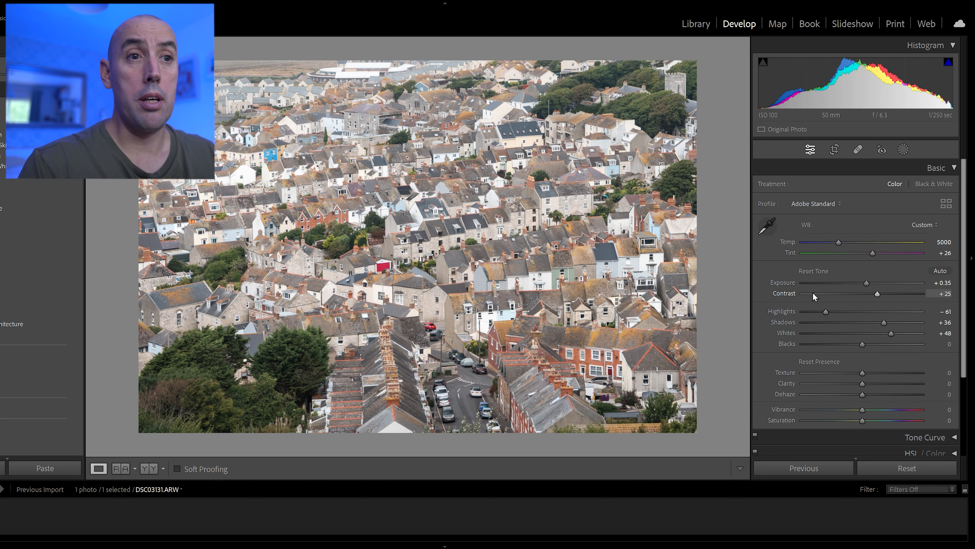
Step: Reduce the photo's Whites to +41 and set its Blacks to −38
{"action": "left_click_drag", "start_coordinate": [891, 333], "coordinate": [887, 331]}
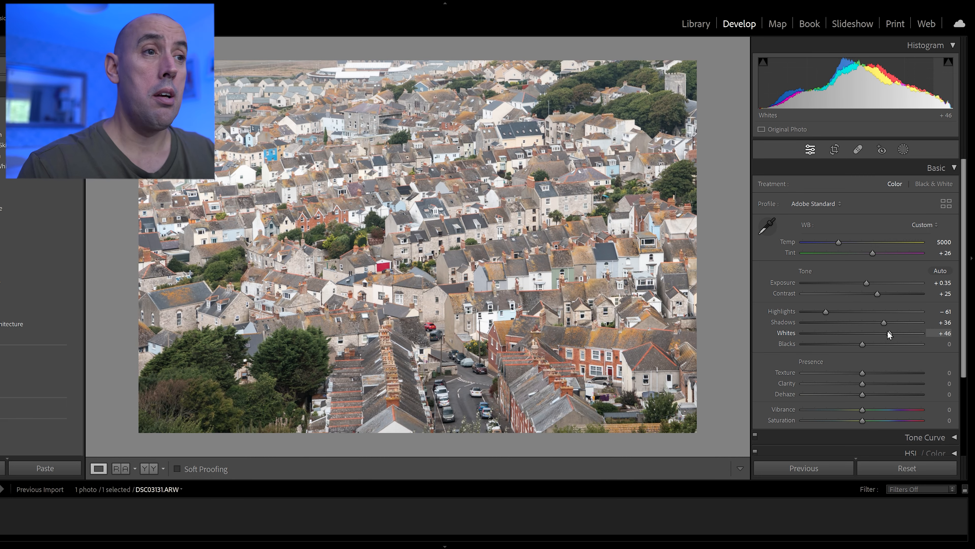
{"action": "left_click_drag", "start_coordinate": [888, 332], "coordinate": [886, 334]}
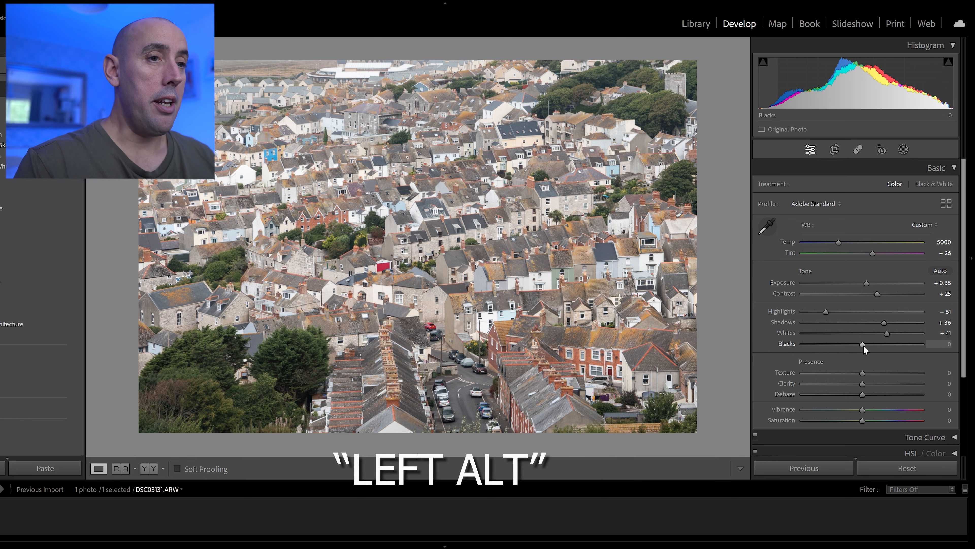
{"action": "left_click_drag", "start_coordinate": [863, 345], "coordinate": [786, 345]}
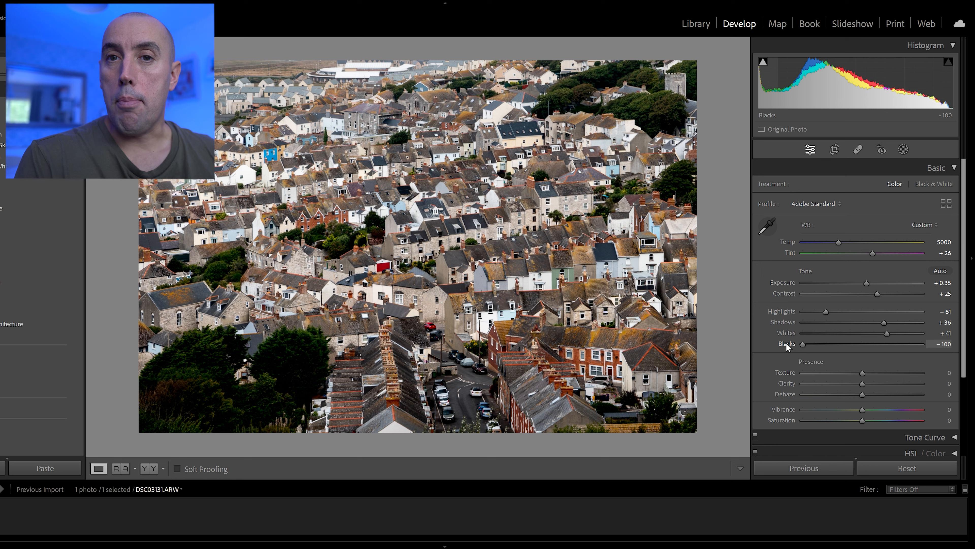
{"action": "double_click", "coordinate": [787, 343]}
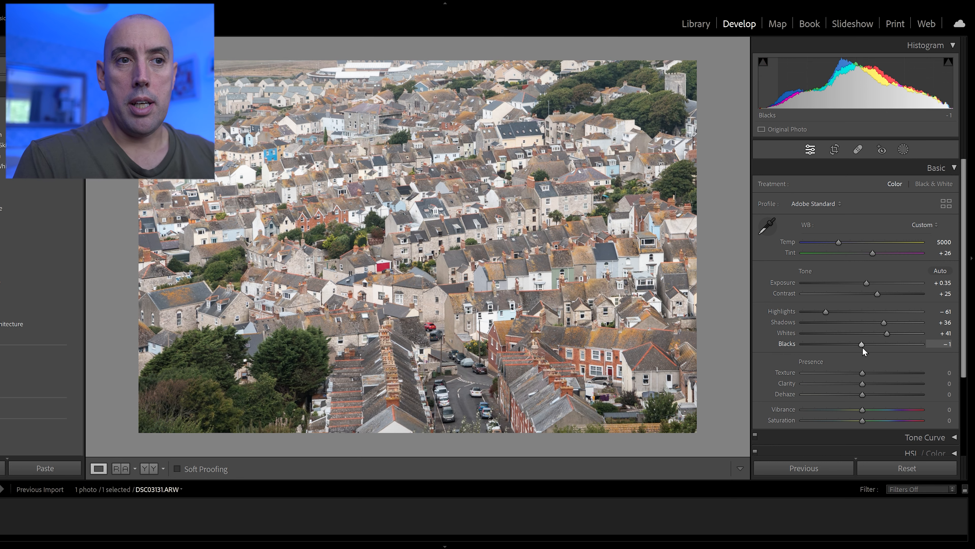
{"action": "left_click_drag", "start_coordinate": [863, 347], "coordinate": [839, 345]}
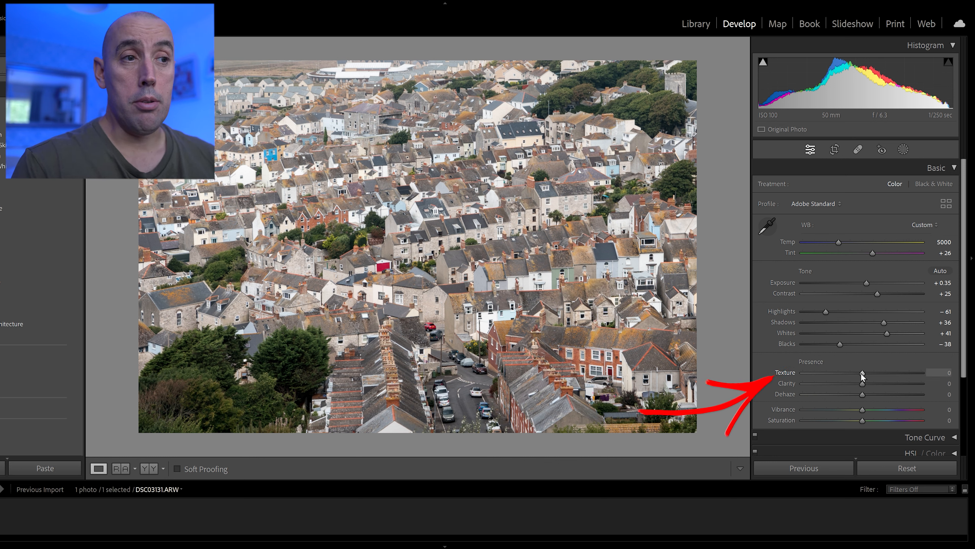
Step: Raise the photo's Texture to +13 while viewing the houses up close
{"action": "key", "text": "z"}
{"action": "left_click_drag", "start_coordinate": [862, 374], "coordinate": [864, 374]}
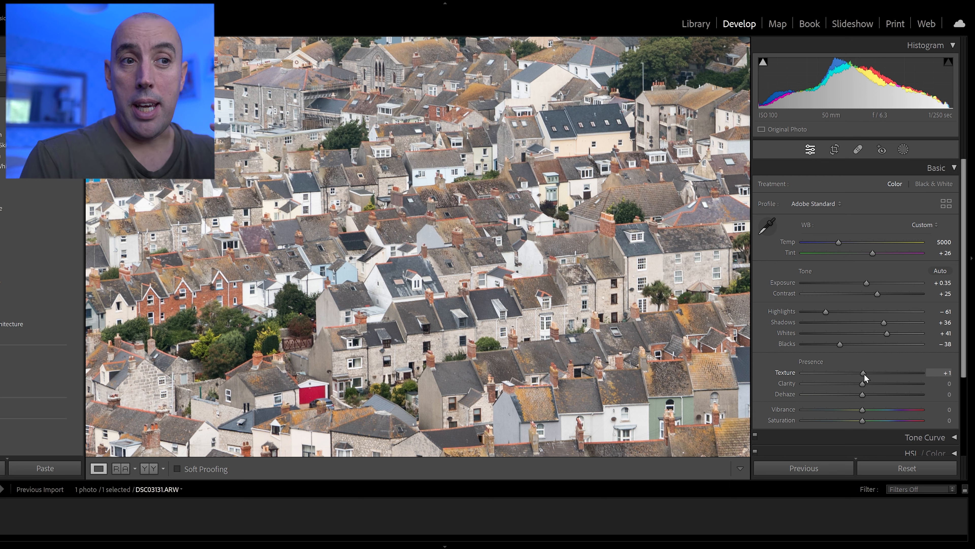
{"action": "left_click_drag", "start_coordinate": [865, 373], "coordinate": [871, 373]}
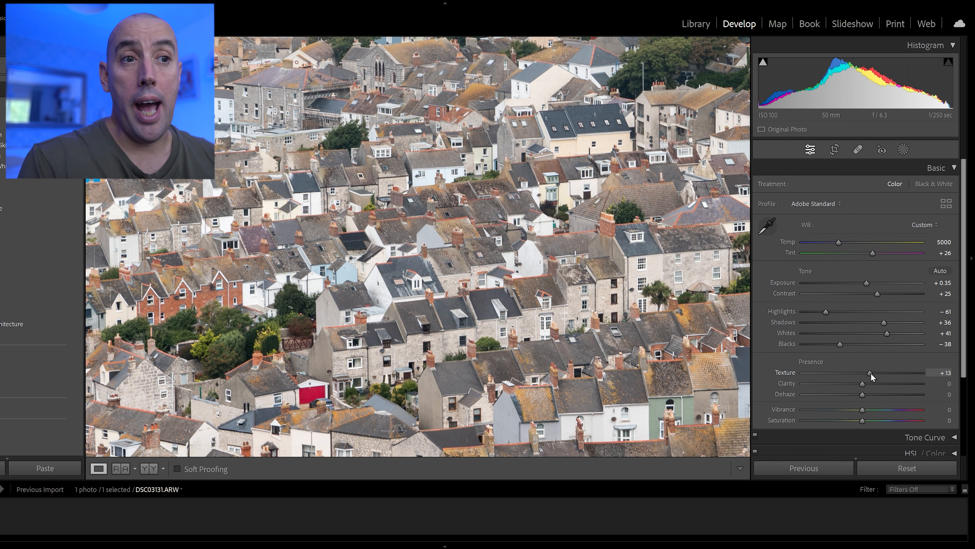
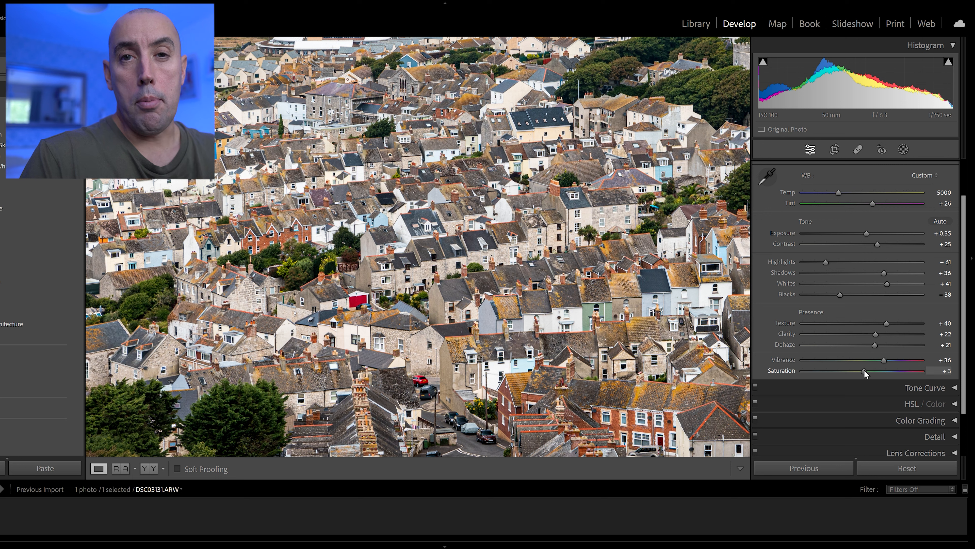
Step: Try the photo's Saturation at +100 and reset it to 0
{"action": "left_click_drag", "start_coordinate": [864, 371], "coordinate": [930, 378]}
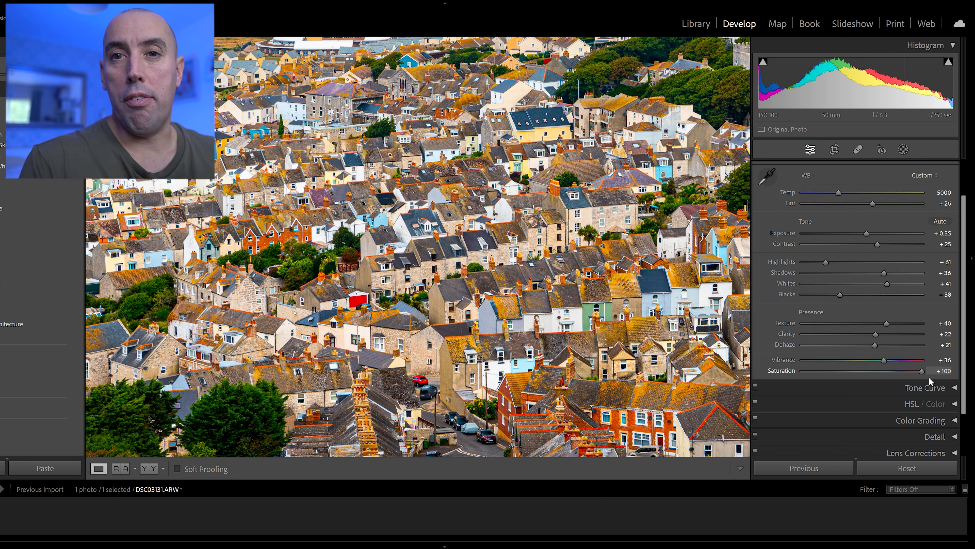
{"action": "double_click", "coordinate": [926, 371]}
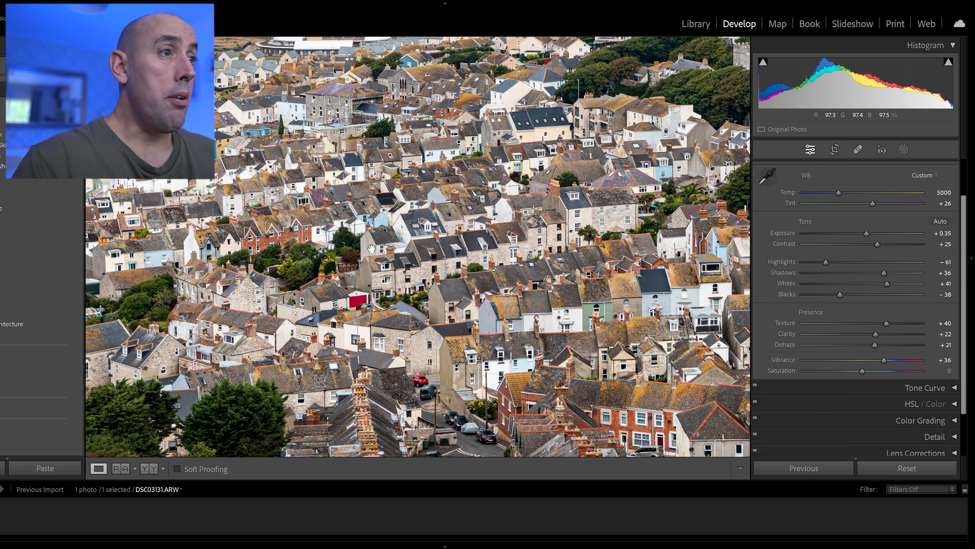
Step: Switch from the Basic adjustments to the Tone Curve and set its Highlights to +7 and Lights to +4
{"action": "scroll", "coordinate": [952, 180], "scroll_direction": "up", "scroll_amount": 2}
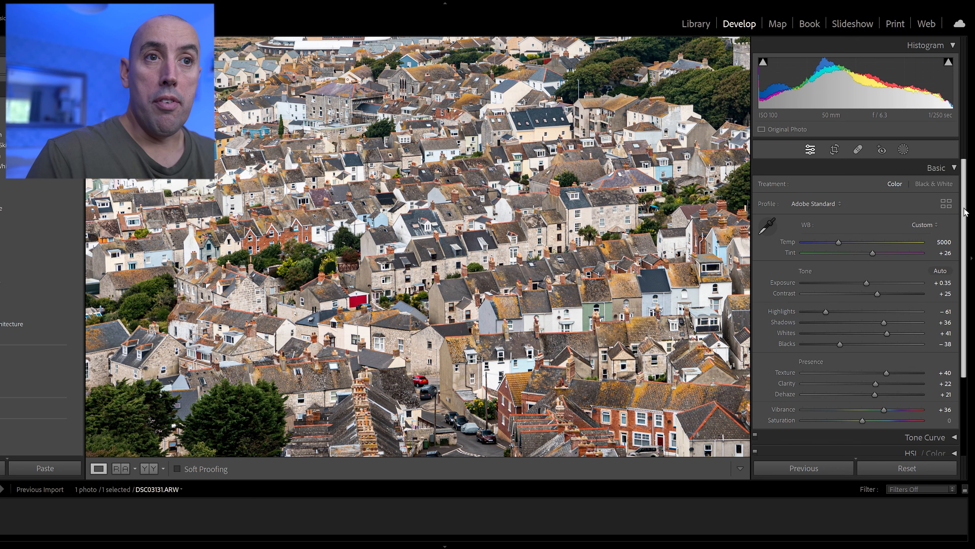
{"action": "left_click", "coordinate": [953, 168]}
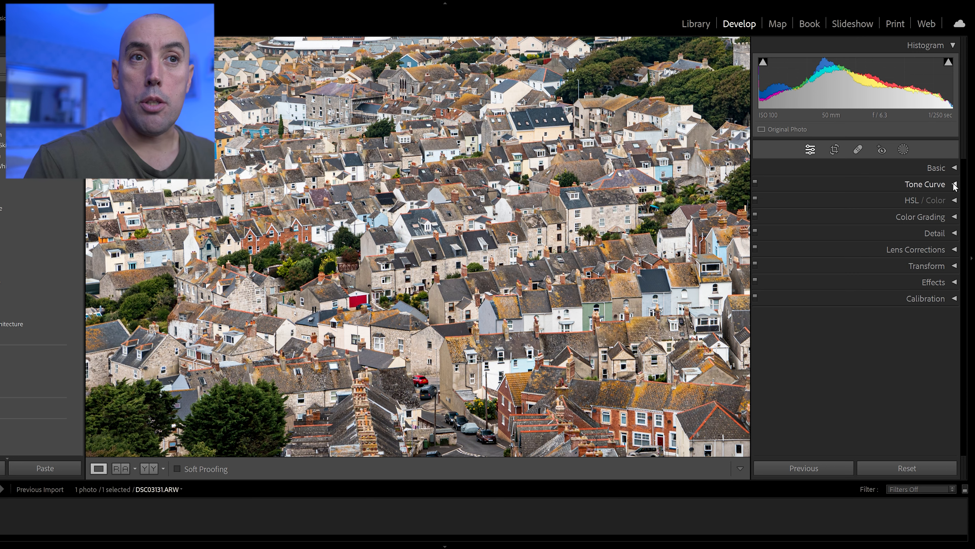
{"action": "left_click", "coordinate": [954, 184]}
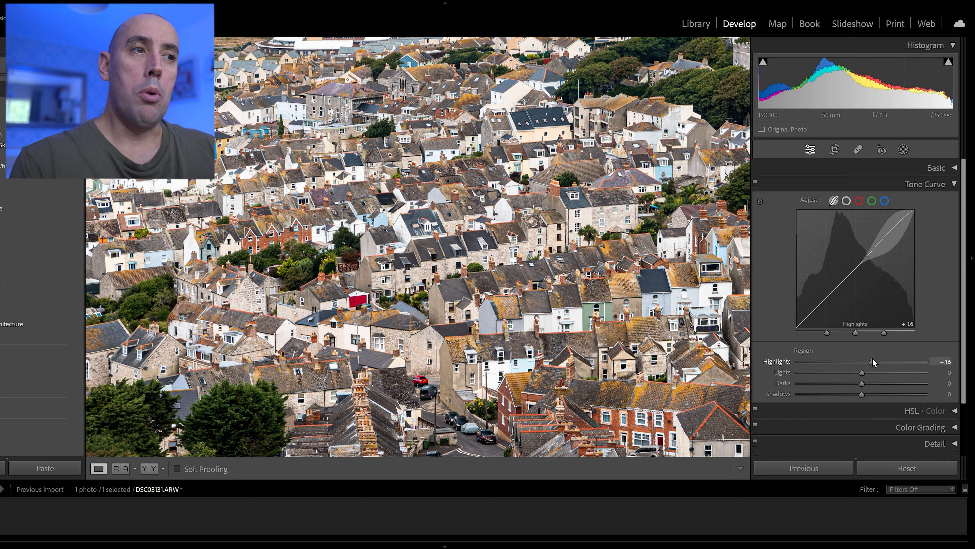
{"action": "mouse_move", "coordinate": [862, 361]}
{"action": "left_mouse_down"}
{"action": "mouse_move", "coordinate": [877, 361]}
{"action": "mouse_move", "coordinate": [853, 363]}
{"action": "mouse_move", "coordinate": [866, 362]}
{"action": "left_mouse_up"}
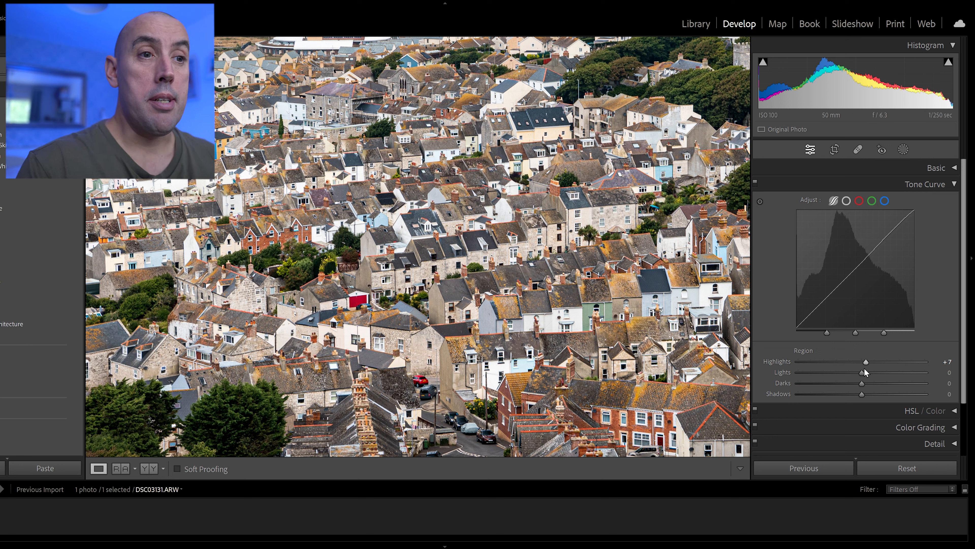
{"action": "mouse_move", "coordinate": [862, 373]}
{"action": "left_mouse_down"}
{"action": "mouse_move", "coordinate": [847, 370]}
{"action": "mouse_move", "coordinate": [870, 370]}
{"action": "left_mouse_up"}
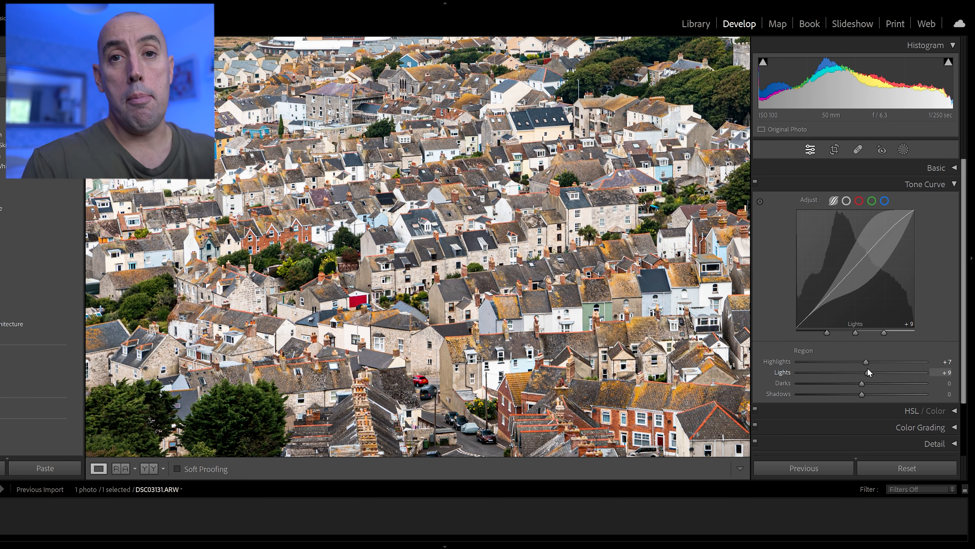
{"action": "mouse_move", "coordinate": [870, 371]}
{"action": "left_mouse_down"}
{"action": "mouse_move", "coordinate": [877, 375]}
{"action": "mouse_move", "coordinate": [844, 370]}
{"action": "mouse_move", "coordinate": [864, 371]}
{"action": "left_mouse_up"}
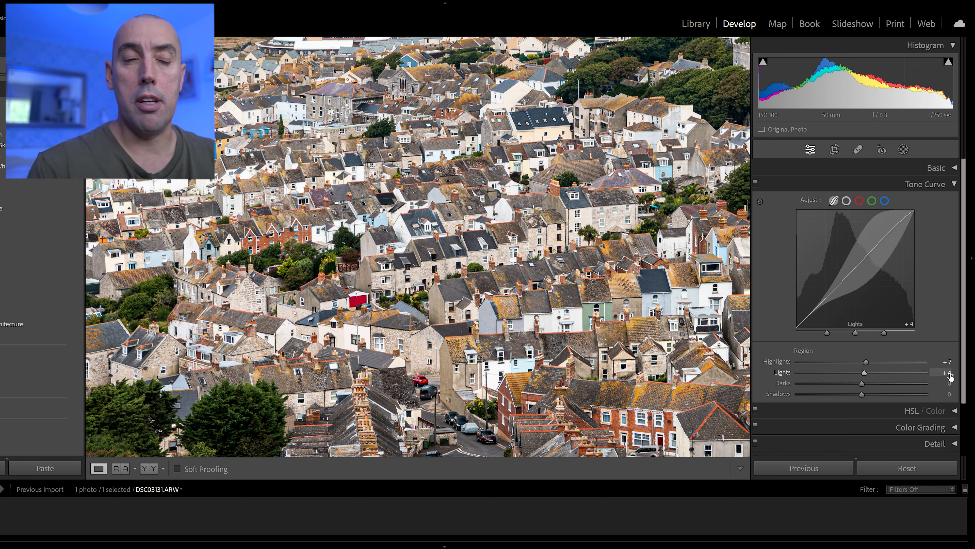
Step: Set the tone curve's Darks to −14 and Shadows to −20
{"action": "mouse_move", "coordinate": [862, 385]}
{"action": "left_mouse_down"}
{"action": "mouse_move", "coordinate": [850, 386]}
{"action": "mouse_move", "coordinate": [869, 384]}
{"action": "mouse_move", "coordinate": [862, 382]}
{"action": "left_mouse_up"}
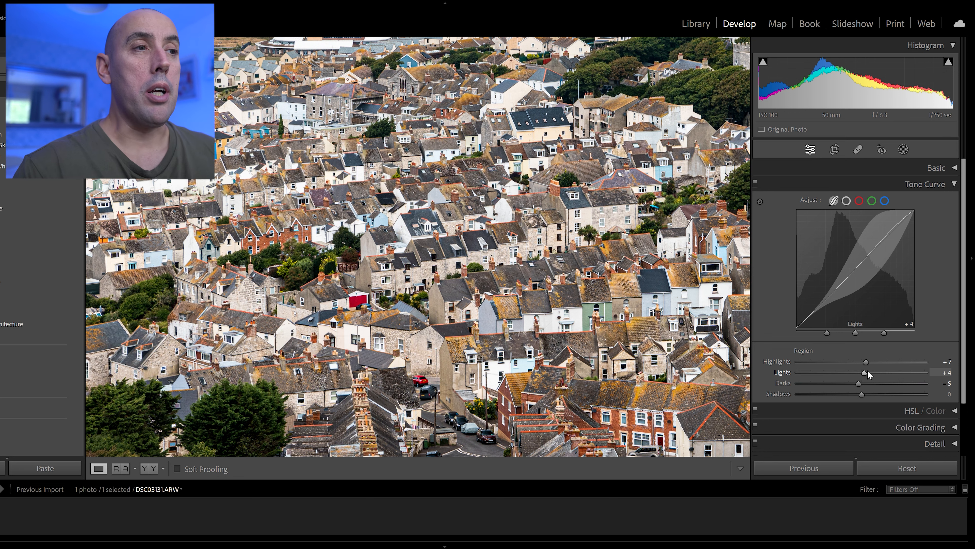
{"action": "left_click_drag", "start_coordinate": [859, 384], "coordinate": [853, 384]}
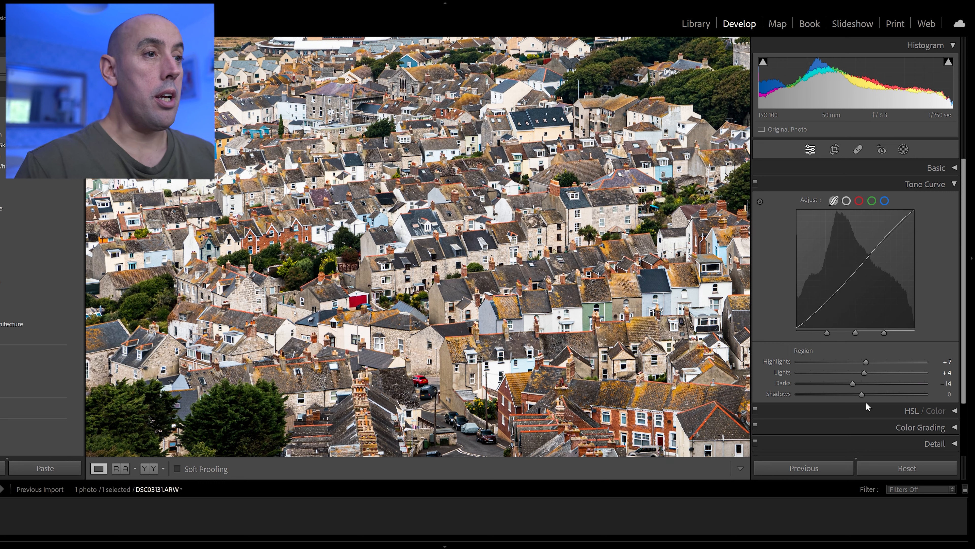
{"action": "left_click", "coordinate": [862, 394]}
{"action": "left_click_drag", "start_coordinate": [862, 396], "coordinate": [848, 396]}
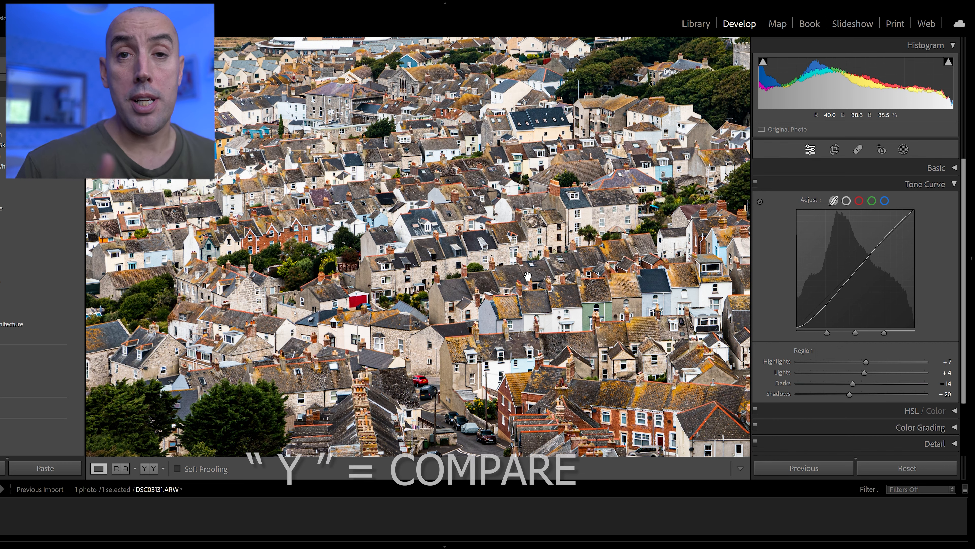
Step: Compare the edited photo side by side with its original version, return to the single view and close the Tone Curve settings
{"action": "key", "text": "y"}
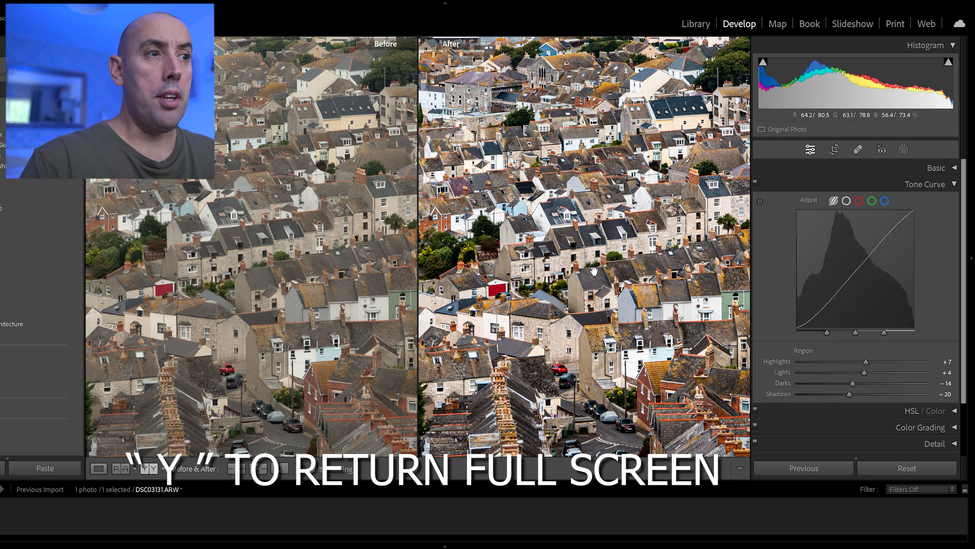
{"action": "key", "text": "y"}
{"action": "left_click", "coordinate": [956, 186]}
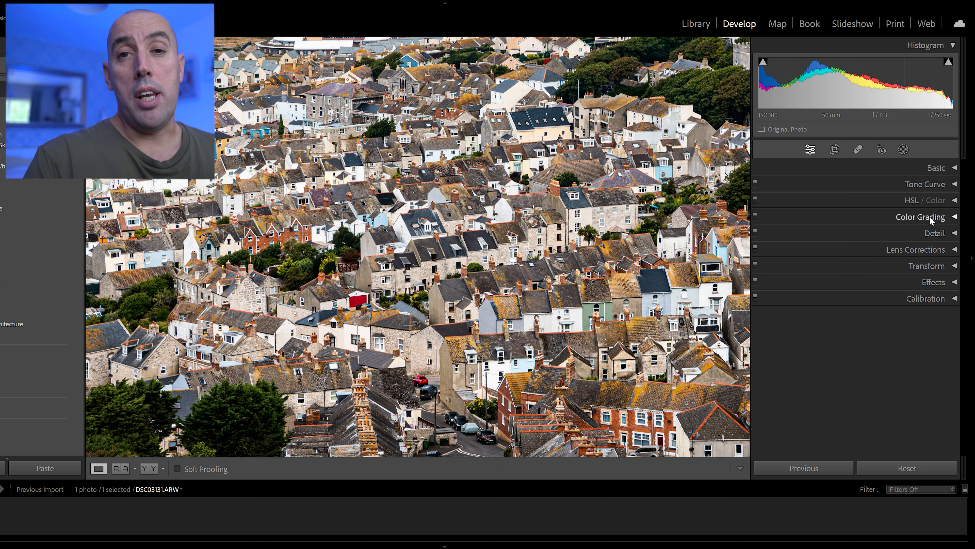
Step: Set the sharpening Amount to 91 in the Detail settings while viewing the rooftops up close
{"action": "left_click", "coordinate": [954, 235]}
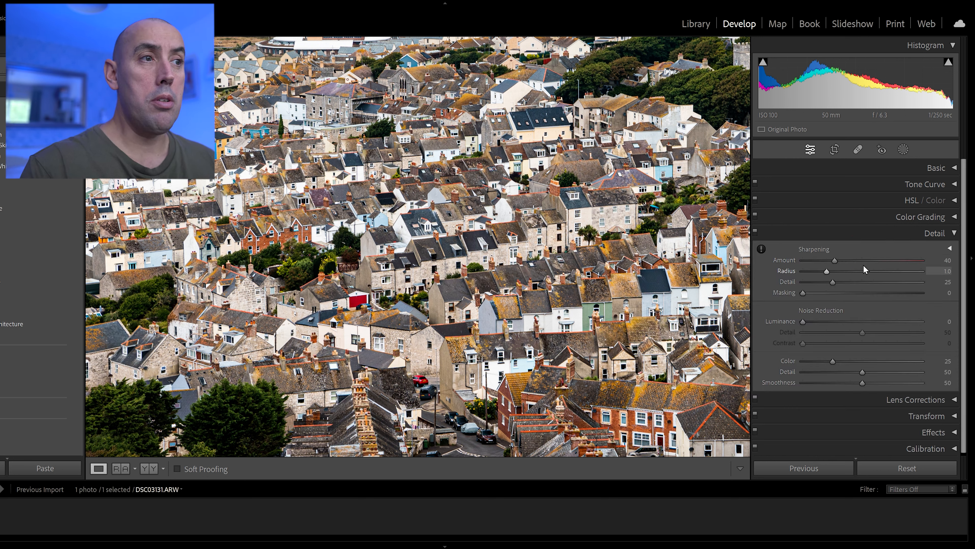
{"action": "left_click", "coordinate": [658, 268]}
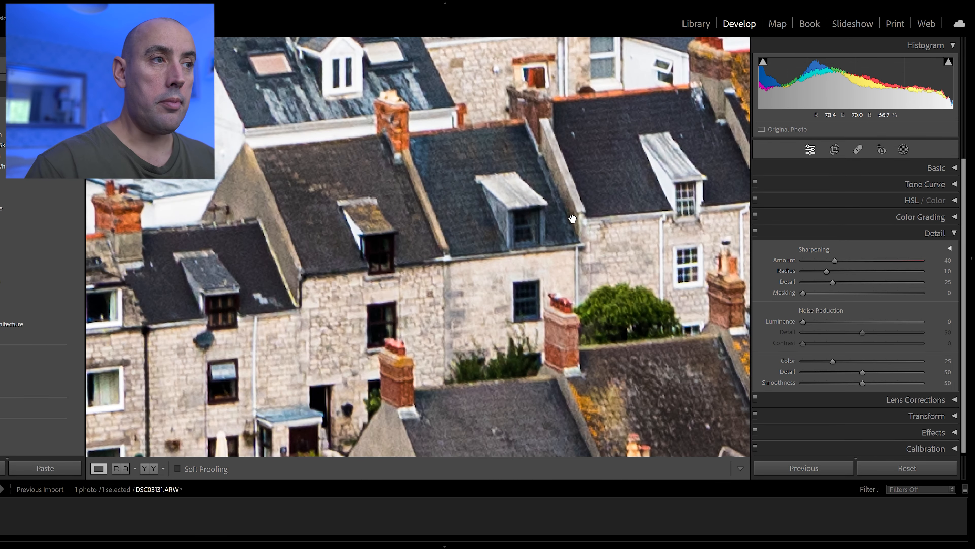
{"action": "left_click_drag", "start_coordinate": [836, 261], "coordinate": [883, 260]}
{"action": "key", "text": "ctrl+minus"}
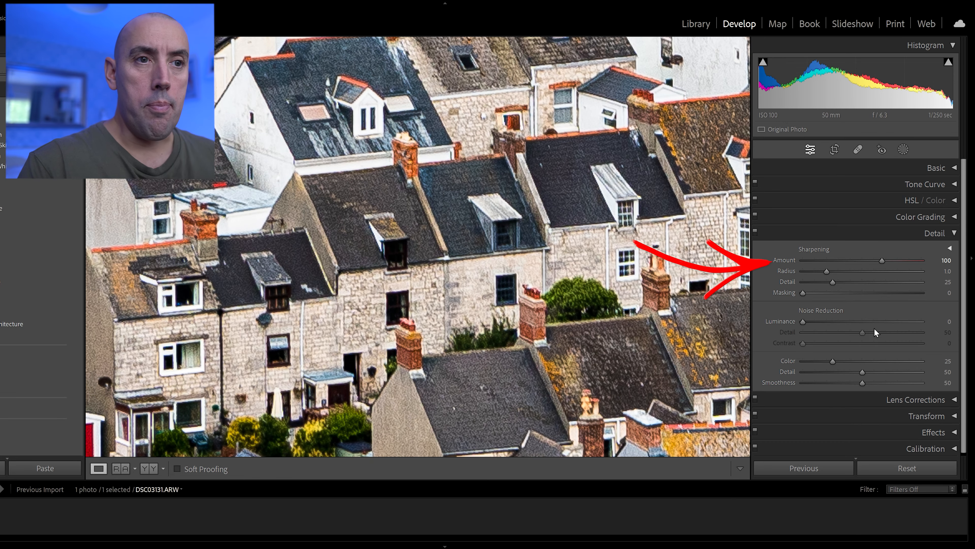
{"action": "mouse_move", "coordinate": [883, 260]}
{"action": "left_mouse_down"}
{"action": "mouse_move", "coordinate": [898, 264]}
{"action": "mouse_move", "coordinate": [868, 270]}
{"action": "mouse_move", "coordinate": [876, 268]}
{"action": "left_mouse_up"}
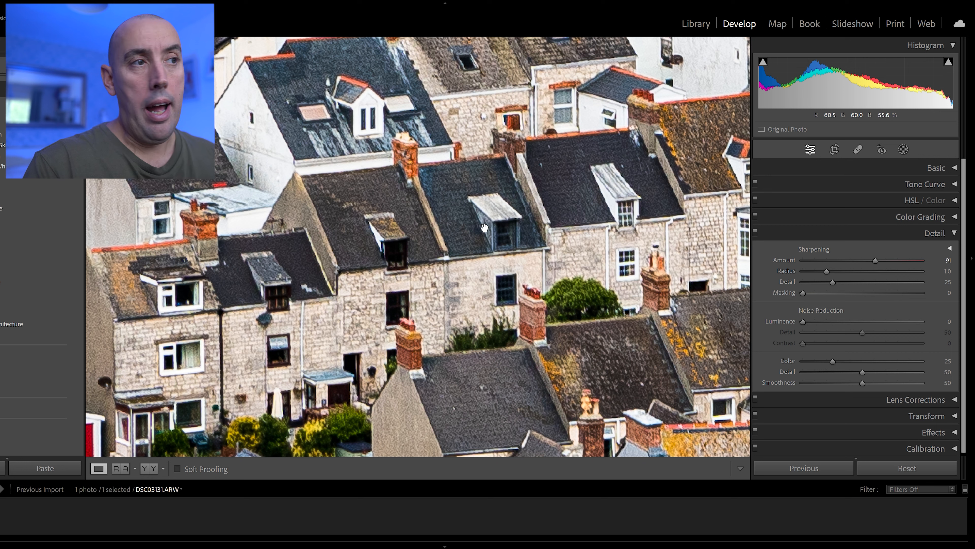
Step: Preview the sharpening Radius in grayscale, and set Radius to 1.8 and Detail to 55
{"action": "left_click", "coordinate": [826, 272], "text": "alt"}
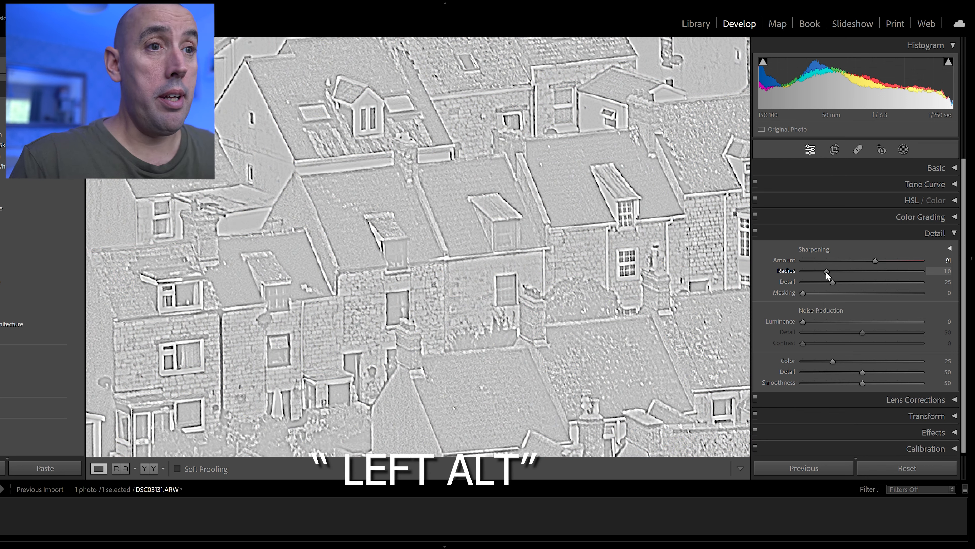
{"action": "left_click_drag", "start_coordinate": [826, 272], "coordinate": [866, 272]}
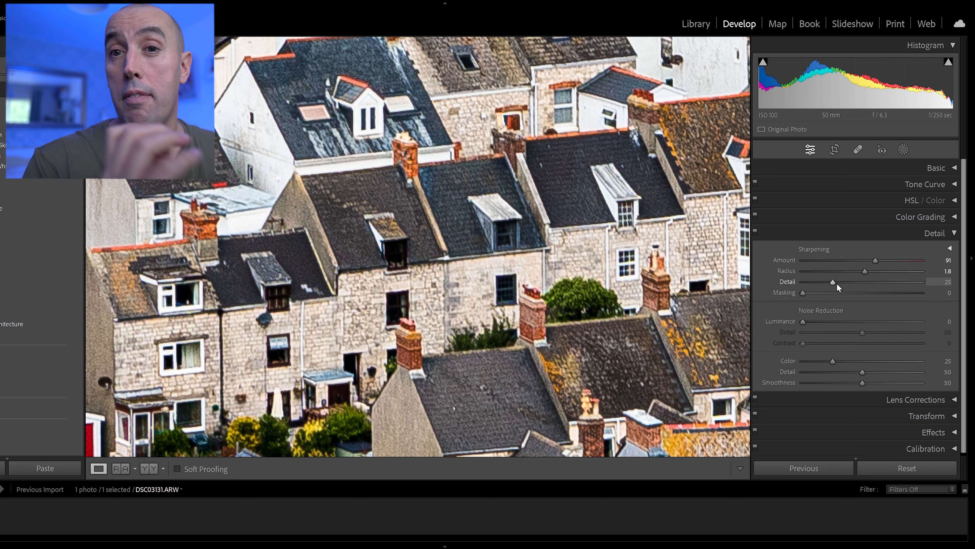
{"action": "left_click_drag", "start_coordinate": [832, 282], "coordinate": [868, 289]}
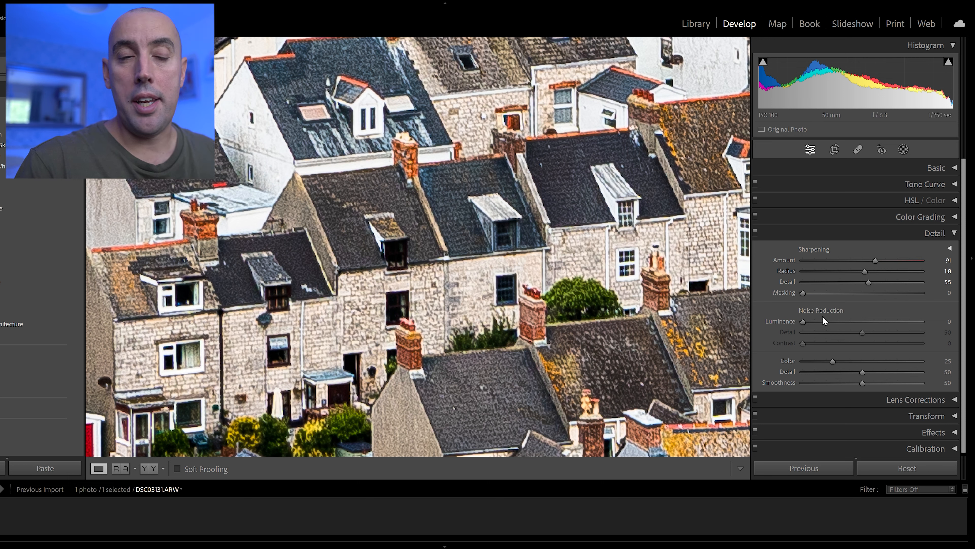
Step: Preview the sharpening mask on the houses and set Masking to 90
{"action": "left_click", "coordinate": [803, 293], "text": "alt"}
{"action": "mouse_move", "coordinate": [803, 295]}
{"action": "left_mouse_down"}
{"action": "mouse_move", "coordinate": [930, 294]}
{"action": "mouse_move", "coordinate": [804, 296]}
{"action": "left_mouse_up"}
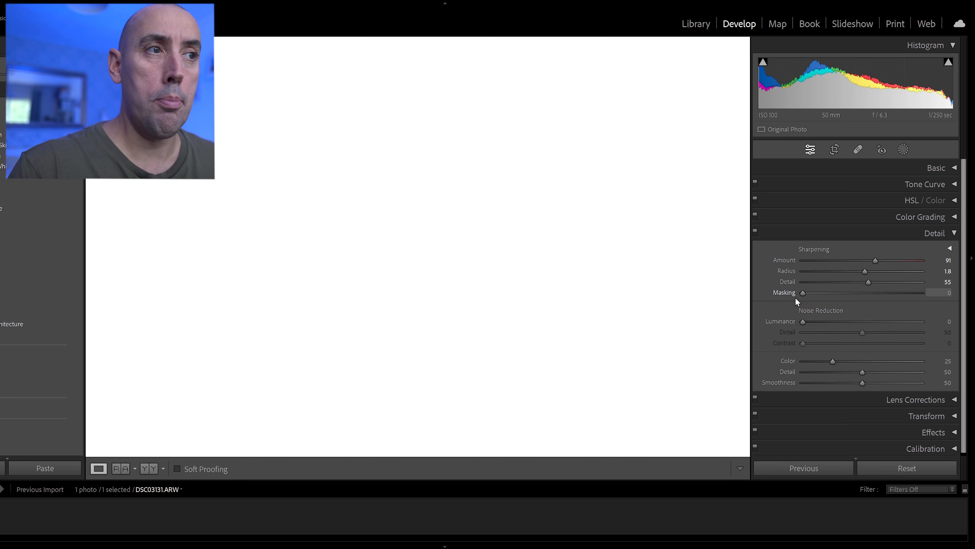
{"action": "left_click_drag", "start_coordinate": [800, 297], "coordinate": [923, 298]}
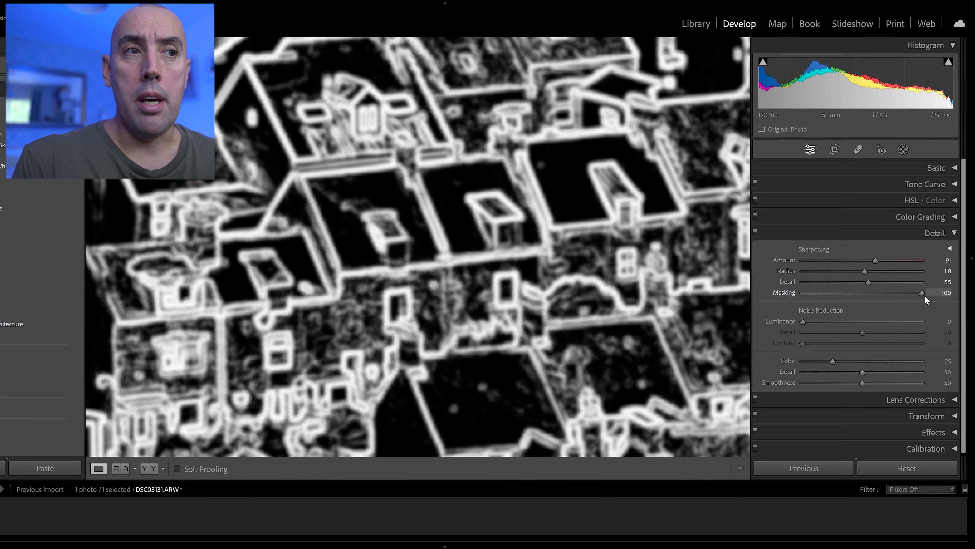
{"action": "left_click_drag", "start_coordinate": [924, 296], "coordinate": [896, 295]}
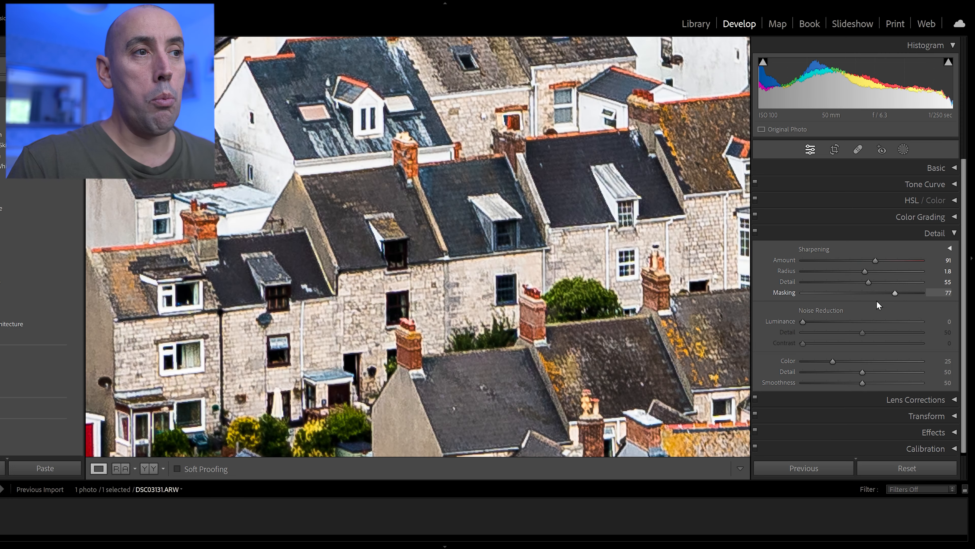
{"action": "left_click", "coordinate": [660, 297]}
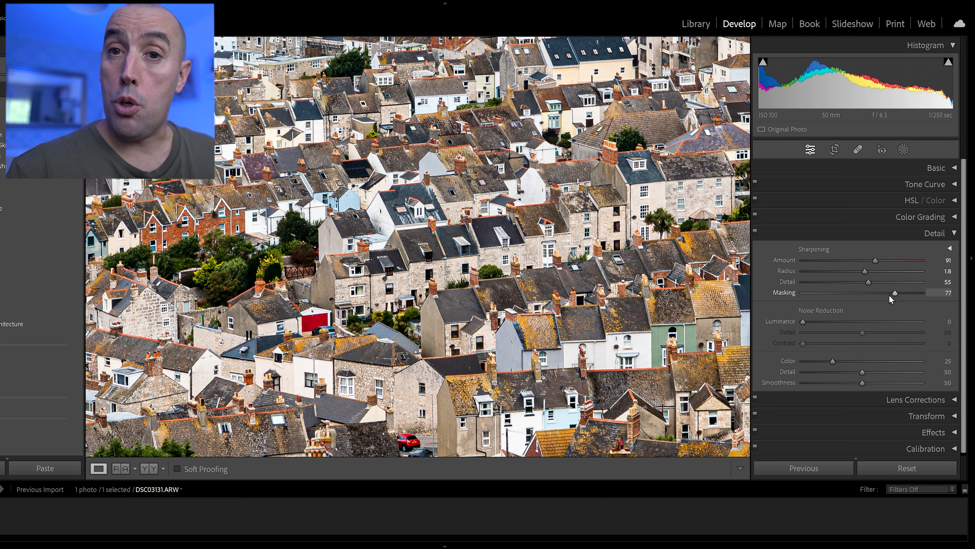
{"action": "left_click_drag", "start_coordinate": [889, 295], "coordinate": [910, 290]}
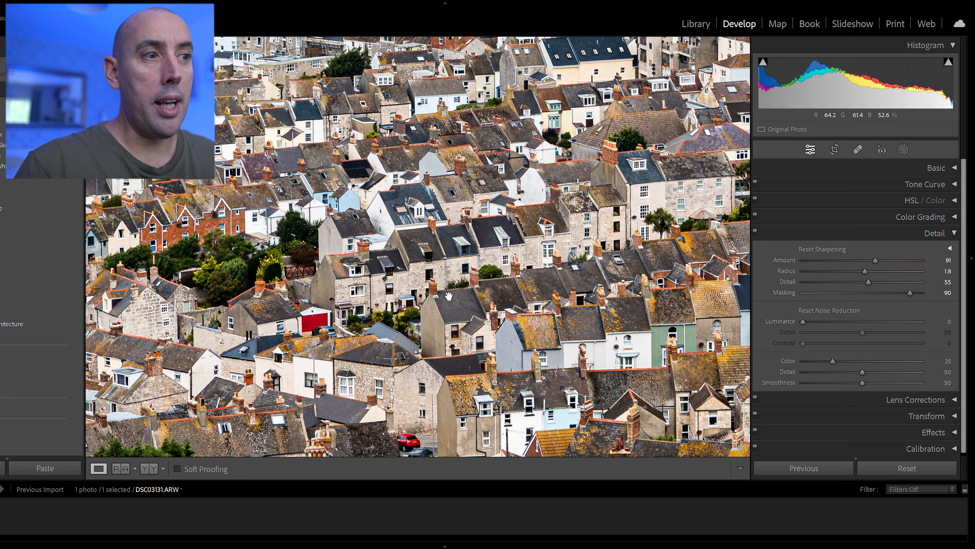
Step: Examine the sharpened photo as a whole and the stone houses and slate roofs up close
{"action": "left_click", "coordinate": [586, 317]}
{"action": "key", "text": "ctrl+minus"}
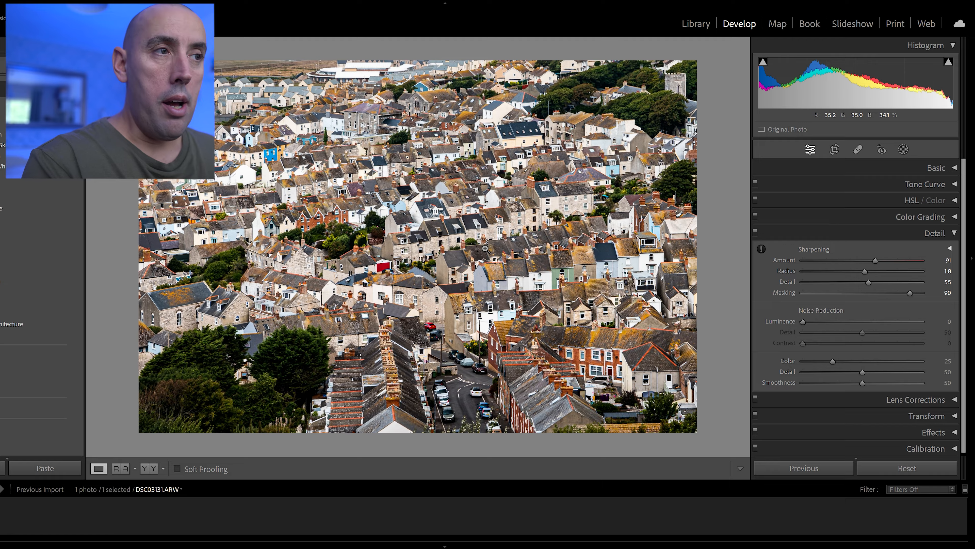
{"action": "key", "text": "ctrl+equal"}
{"action": "key", "text": "ctrl+equal"}
{"action": "key", "text": "ctrl+equal"}
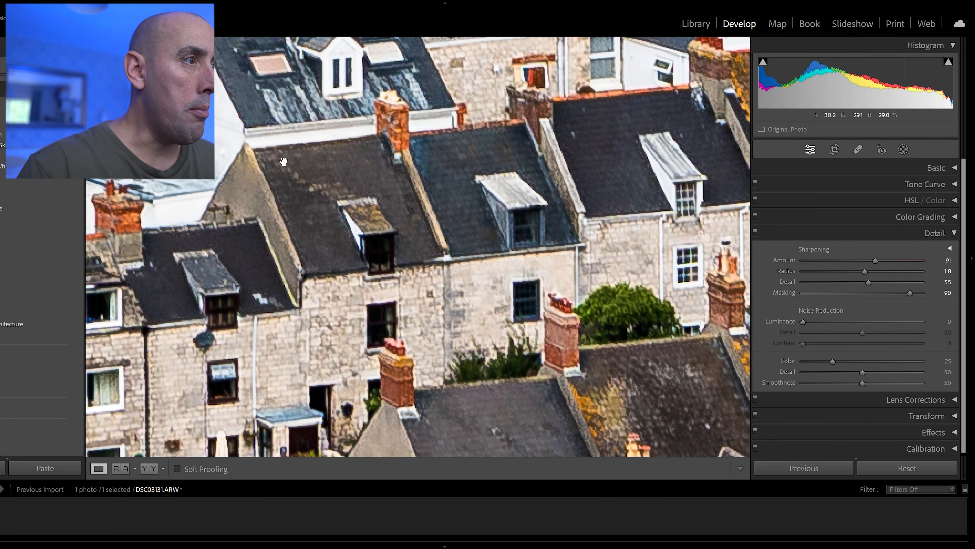
Step: Set luminance noise reduction to 34, with its Detail at 67 and Contrast at 48, while viewing the slate roofs up close
{"action": "left_click_drag", "start_coordinate": [323, 230], "coordinate": [435, 244]}
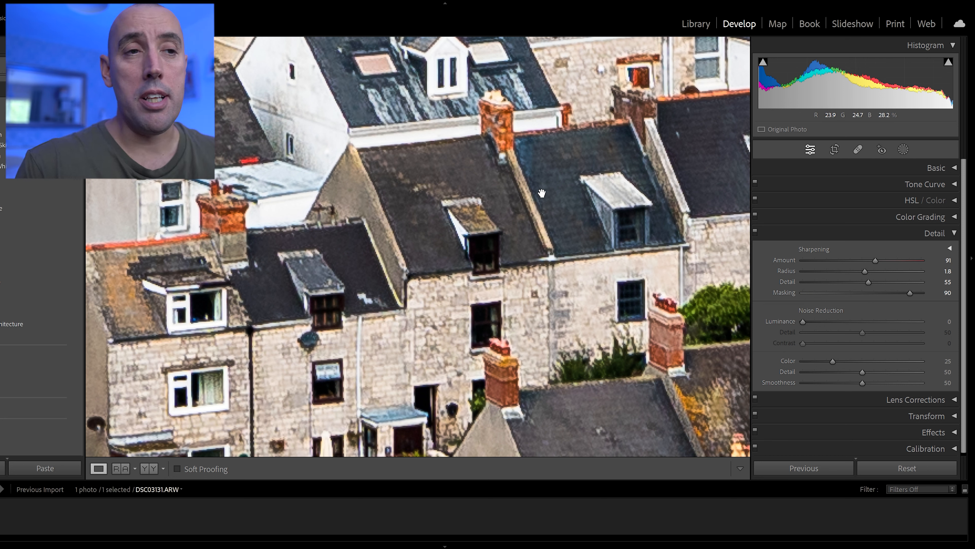
{"action": "left_click_drag", "start_coordinate": [803, 323], "coordinate": [840, 321]}
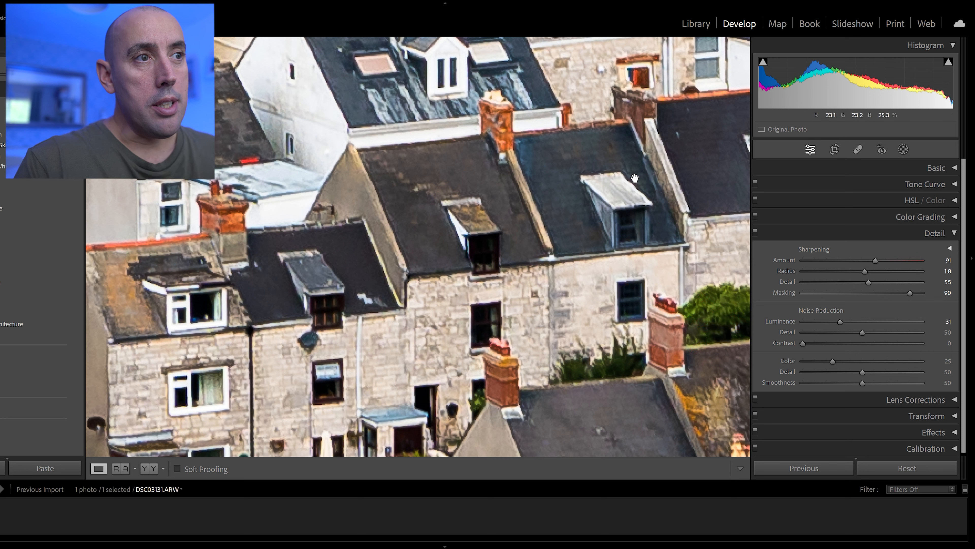
{"action": "mouse_move", "coordinate": [818, 319]}
{"action": "left_mouse_down"}
{"action": "mouse_move", "coordinate": [842, 318]}
{"action": "mouse_move", "coordinate": [831, 320]}
{"action": "left_mouse_up"}
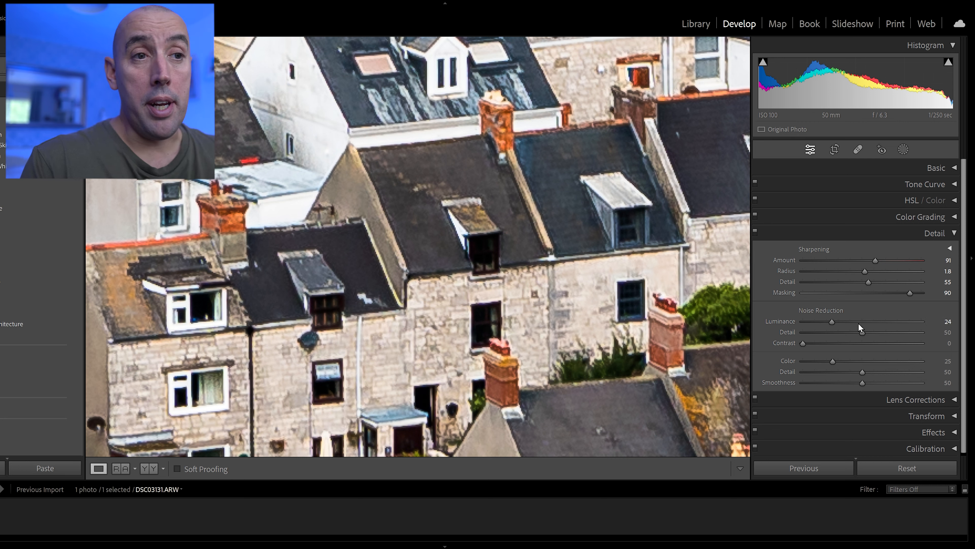
{"action": "left_click_drag", "start_coordinate": [815, 322], "coordinate": [943, 315]}
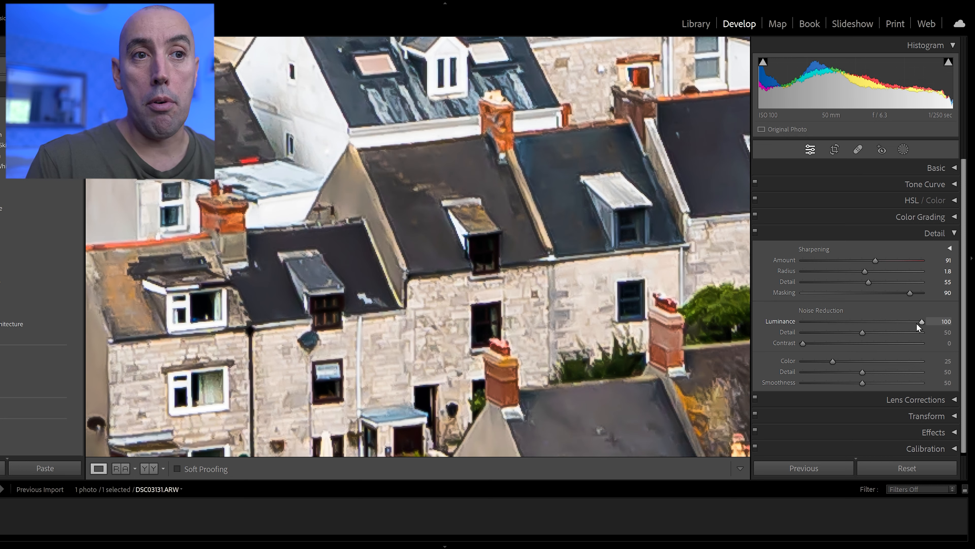
{"action": "left_click_drag", "start_coordinate": [864, 322], "coordinate": [848, 320]}
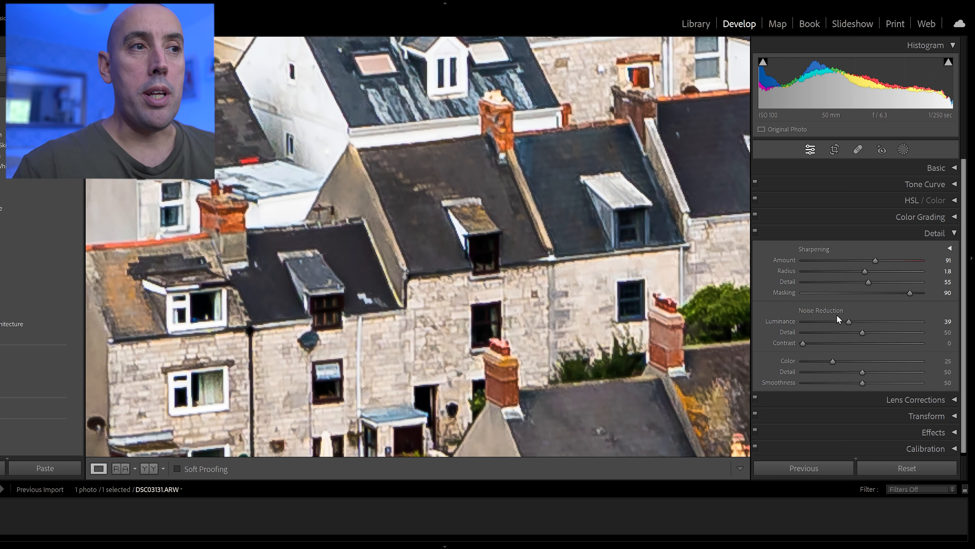
{"action": "left_click_drag", "start_coordinate": [847, 322], "coordinate": [883, 333]}
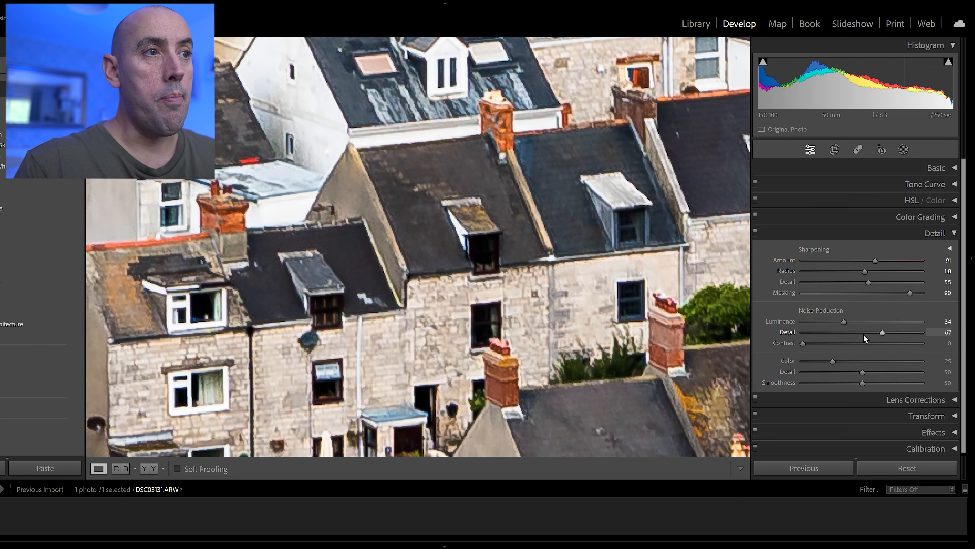
{"action": "left_click_drag", "start_coordinate": [803, 344], "coordinate": [862, 346]}
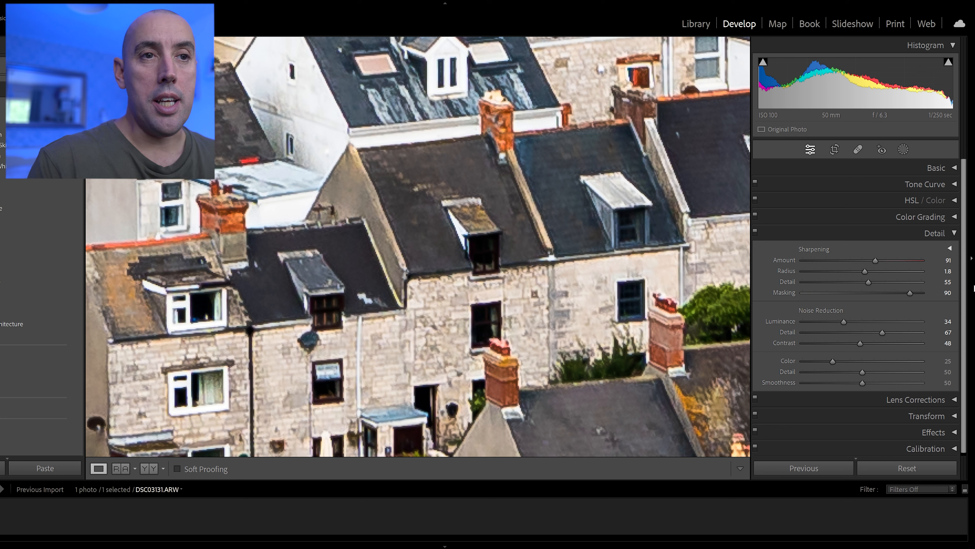
{"action": "left_click", "coordinate": [955, 233]}
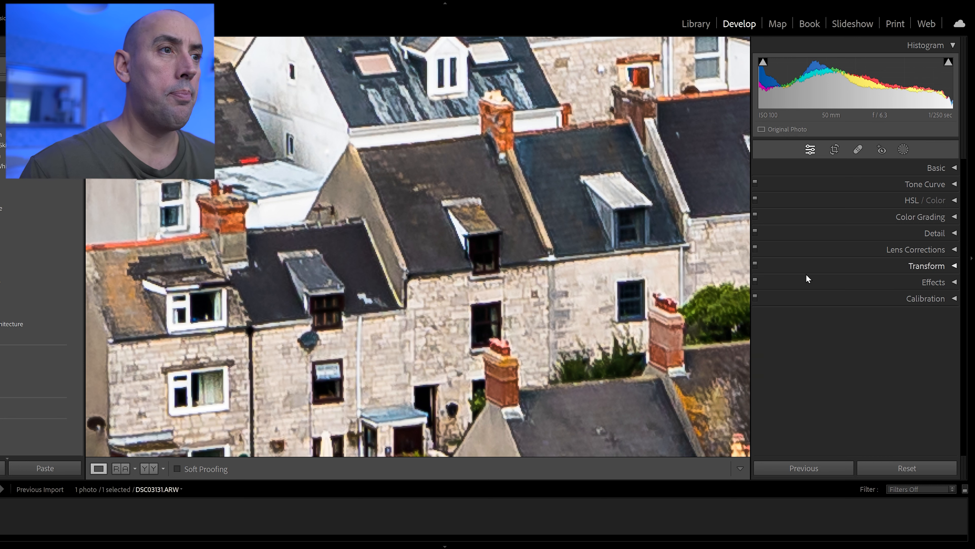
Step: Compare the before and after versions of the whole photo side by side across different parts of the town
{"action": "left_click", "coordinate": [746, 296]}
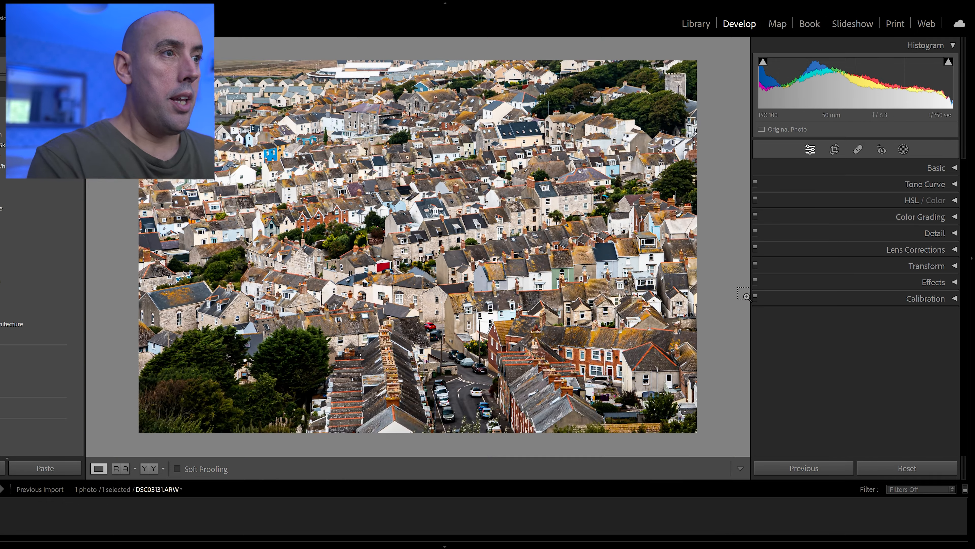
{"action": "left_click", "coordinate": [746, 296]}
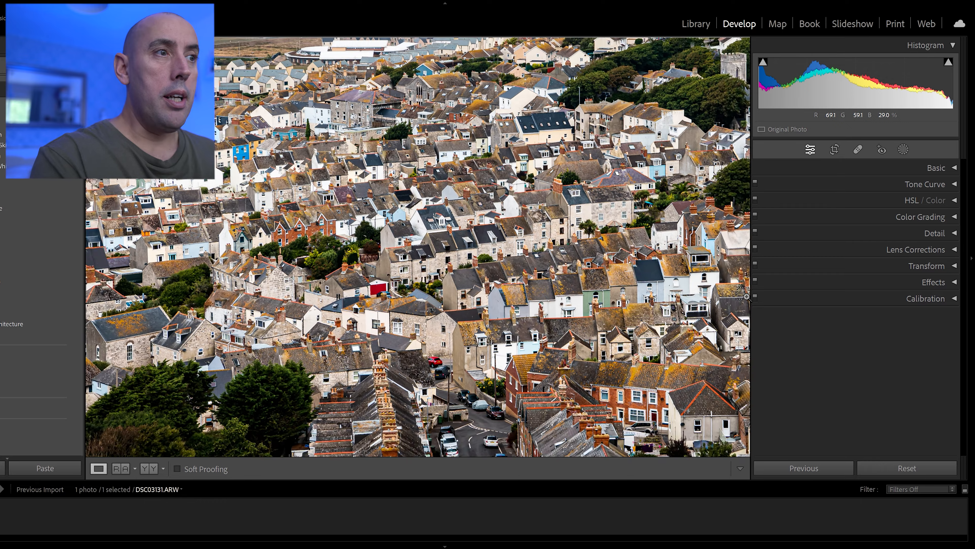
{"action": "left_click", "coordinate": [745, 296]}
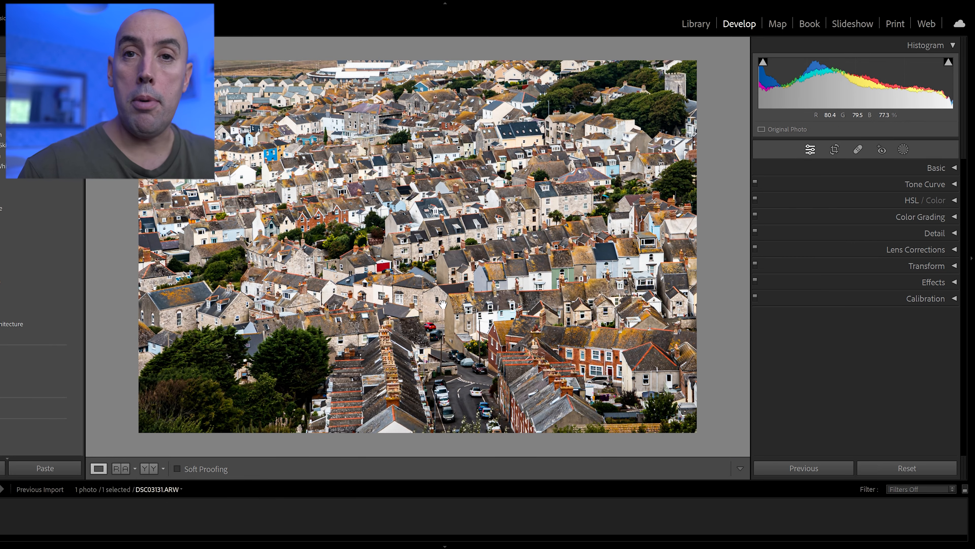
{"action": "key", "text": "y"}
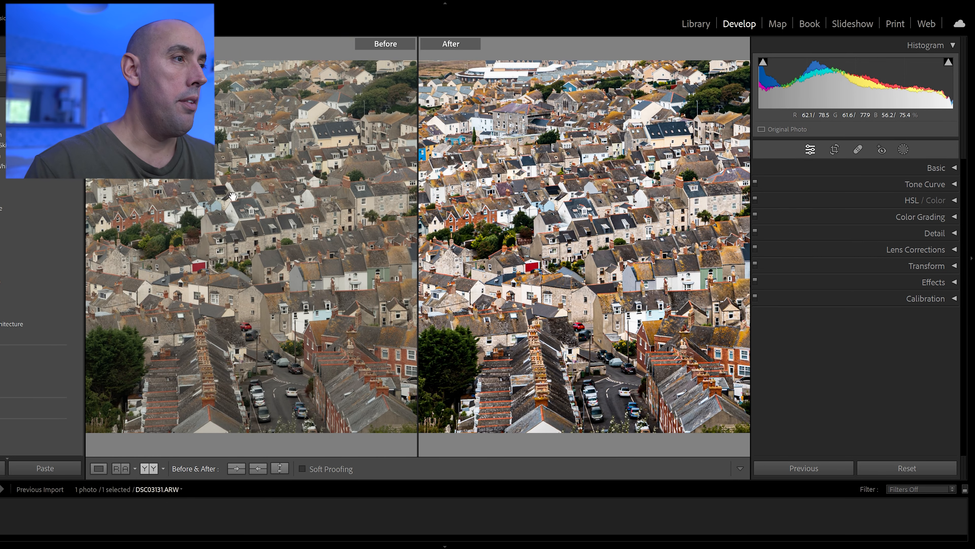
{"action": "left_click", "coordinate": [284, 263]}
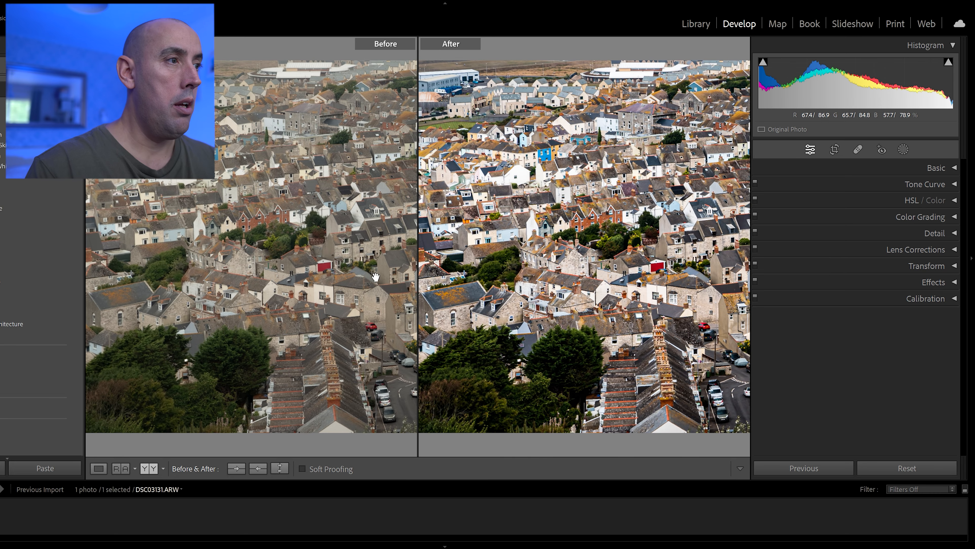
{"action": "left_click_drag", "start_coordinate": [285, 263], "coordinate": [196, 257]}
{"action": "left_click_drag", "start_coordinate": [314, 268], "coordinate": [242, 268]}
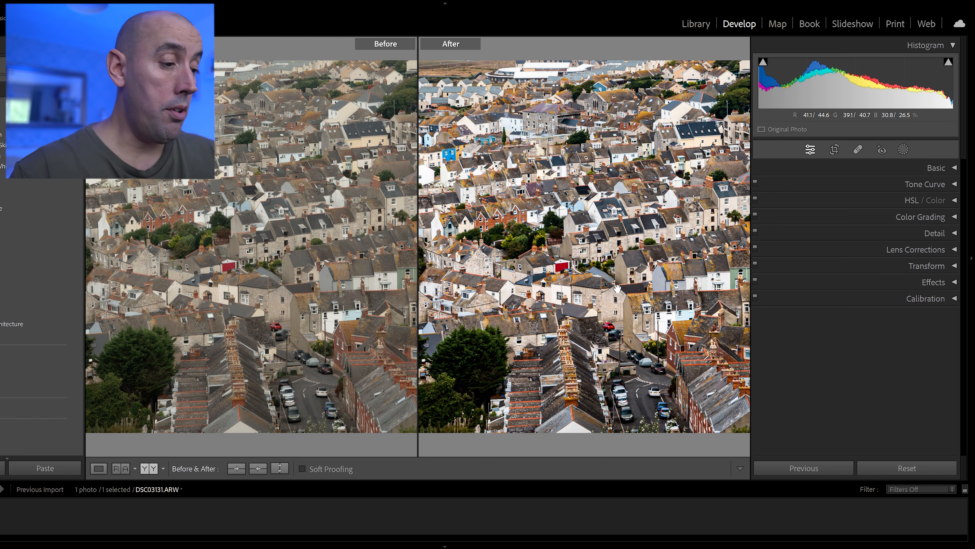
{"action": "key", "text": "y"}
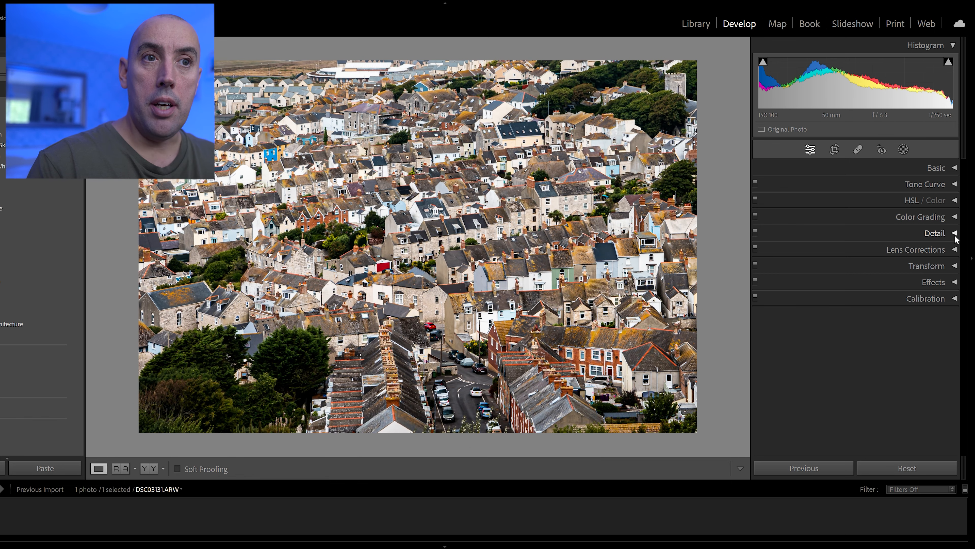
Step: Set the HSL saturation of Red to +7 and Orange to +8
{"action": "left_click", "coordinate": [955, 201]}
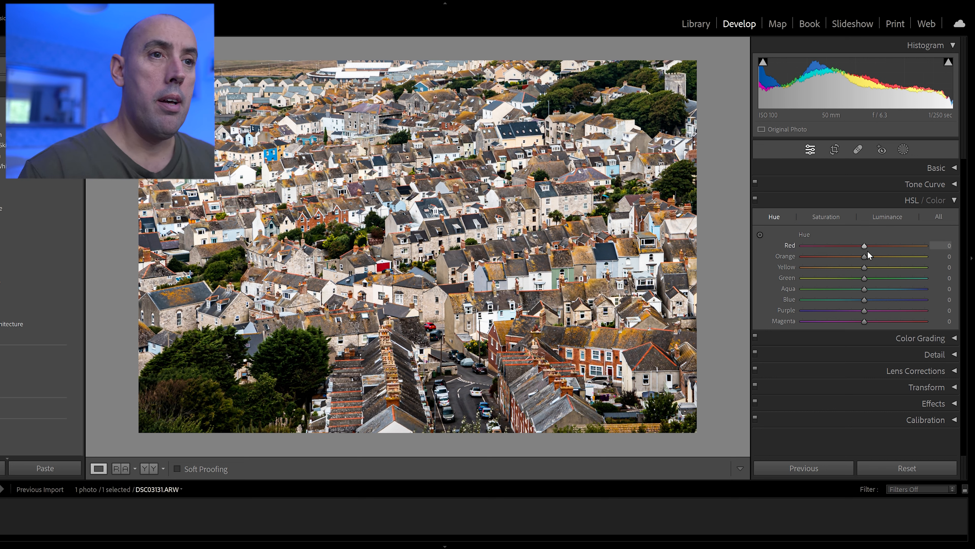
{"action": "left_click", "coordinate": [826, 216]}
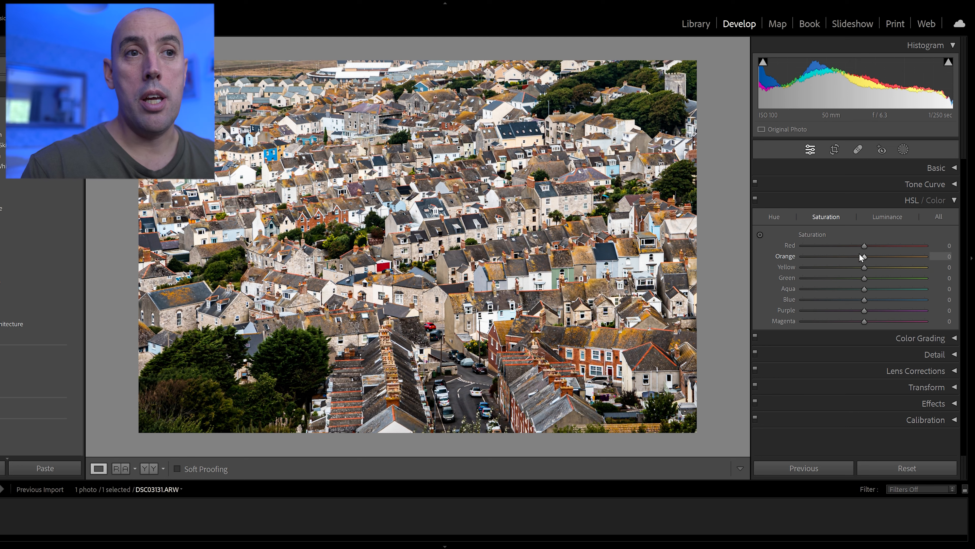
{"action": "left_click_drag", "start_coordinate": [865, 246], "coordinate": [875, 256]}
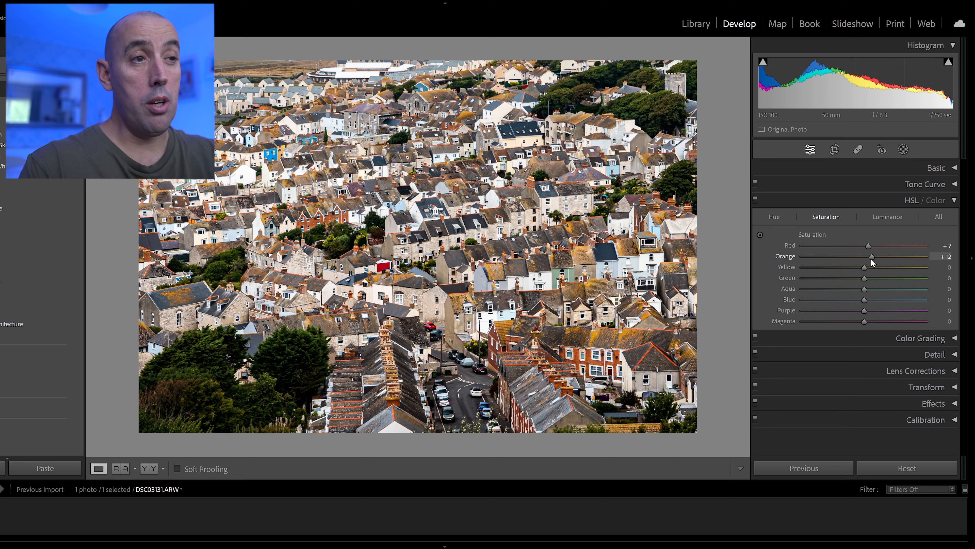
{"action": "left_click_drag", "start_coordinate": [871, 260], "coordinate": [870, 263]}
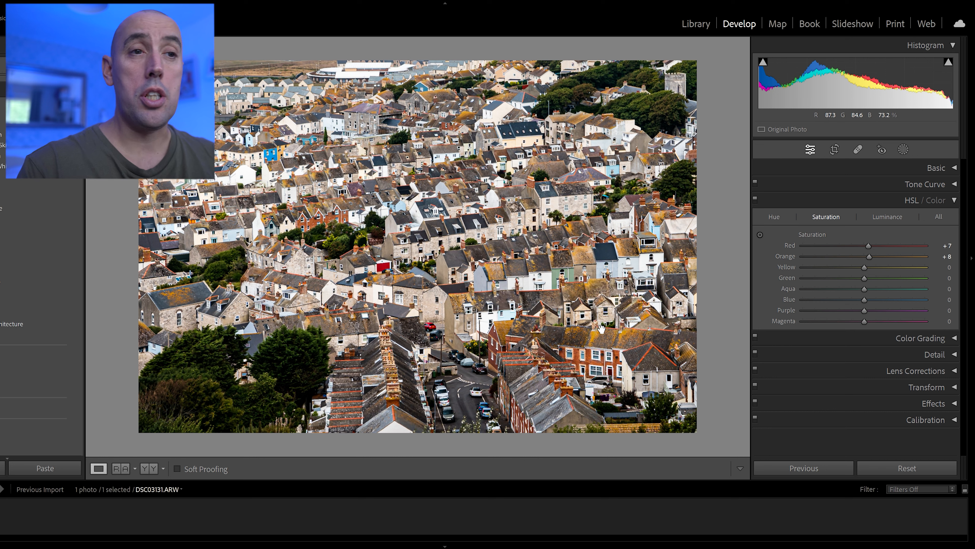
Step: Set the HSL saturation of Yellow and Green to +8, Aqua to +2, Blue to +18 and Purple to +4, and raise Magenta
{"action": "left_click", "coordinate": [869, 268]}
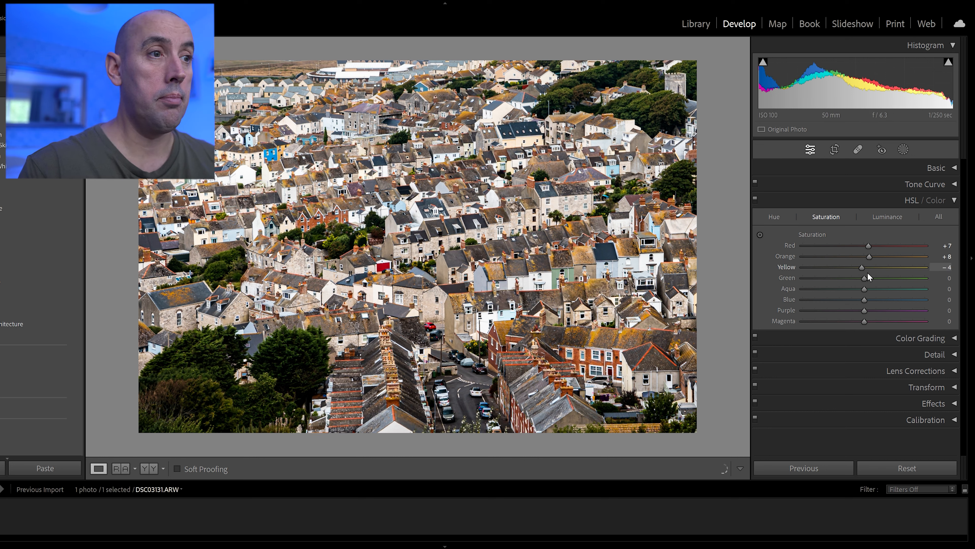
{"action": "left_click", "coordinate": [869, 278]}
{"action": "mouse_move", "coordinate": [866, 288]}
{"action": "left_mouse_down"}
{"action": "mouse_move", "coordinate": [827, 292]}
{"action": "mouse_move", "coordinate": [849, 294]}
{"action": "left_mouse_up"}
{"action": "mouse_move", "coordinate": [860, 302]}
{"action": "left_mouse_down"}
{"action": "mouse_move", "coordinate": [900, 316]}
{"action": "mouse_move", "coordinate": [865, 317]}
{"action": "left_mouse_up"}
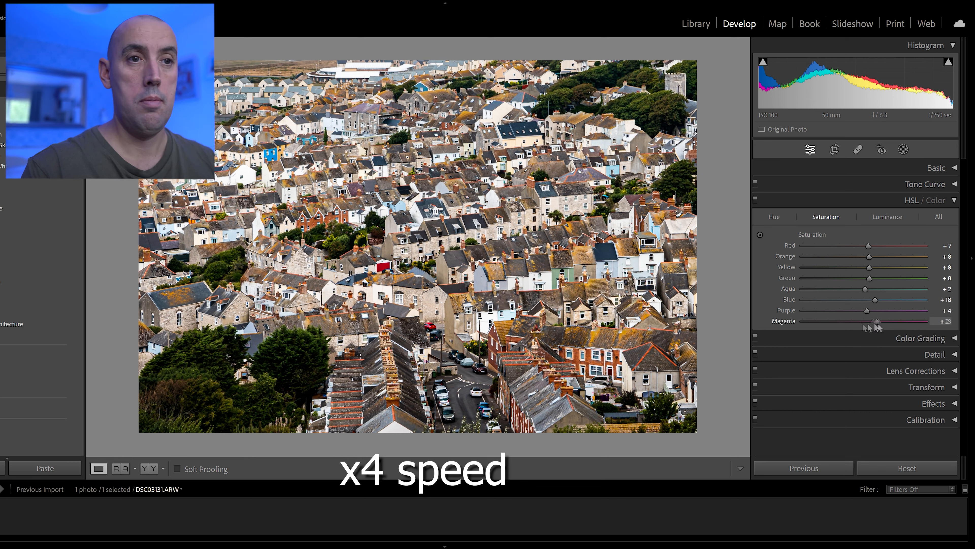
Step: Set the HSL luminance to Red +2, Orange -9, Yellow +10, Green +22, Aqua -36, Blue -21 and Purple +11
{"action": "left_click", "coordinate": [882, 218]}
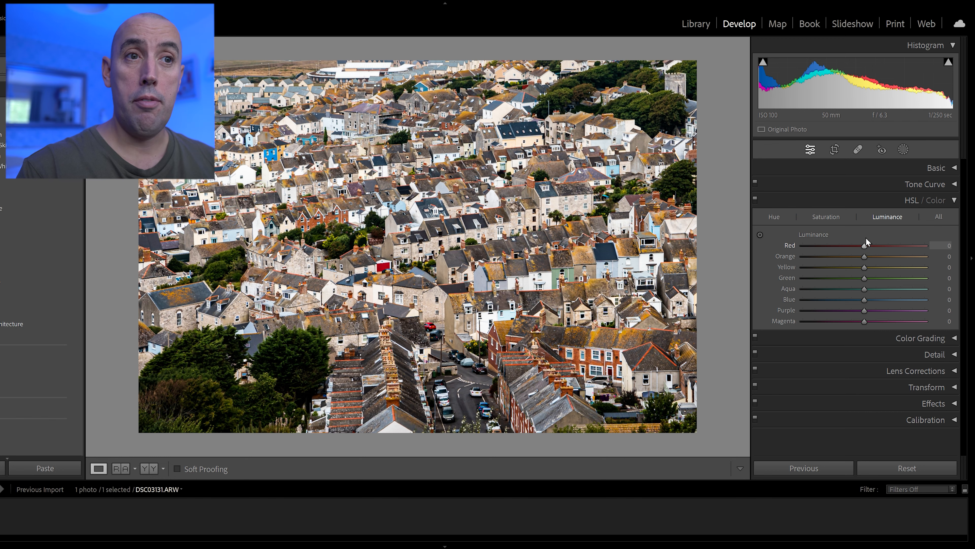
{"action": "left_click", "coordinate": [395, 275]}
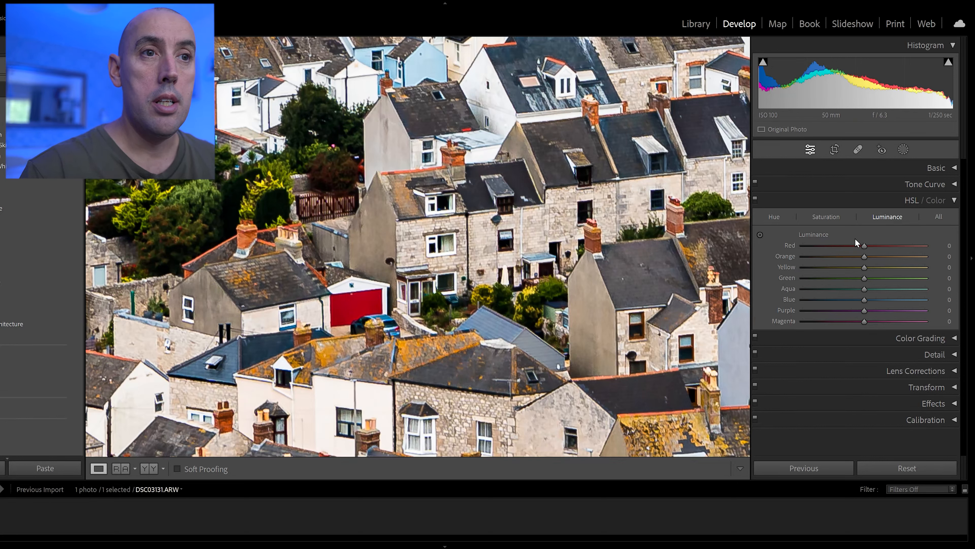
{"action": "mouse_move", "coordinate": [864, 246]}
{"action": "left_mouse_down"}
{"action": "mouse_move", "coordinate": [802, 248]}
{"action": "mouse_move", "coordinate": [932, 246]}
{"action": "mouse_move", "coordinate": [864, 248]}
{"action": "left_mouse_up"}
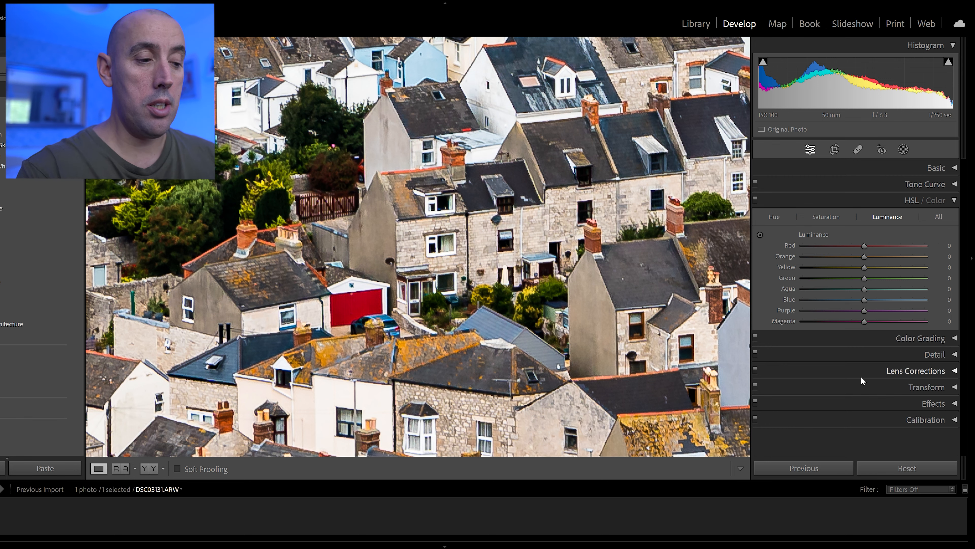
{"action": "key", "text": "z"}
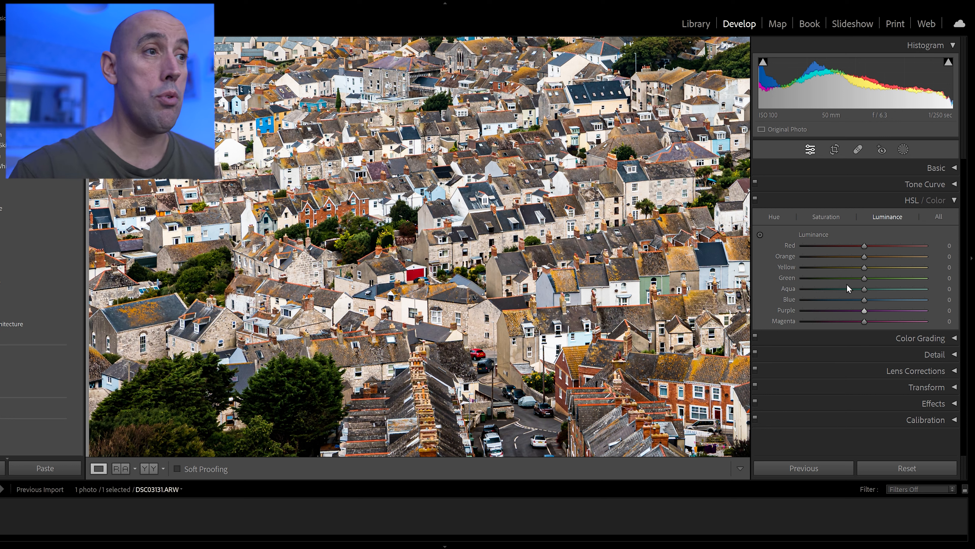
{"action": "left_click_drag", "start_coordinate": [864, 246], "coordinate": [864, 327]}
{"action": "key", "text": "z"}
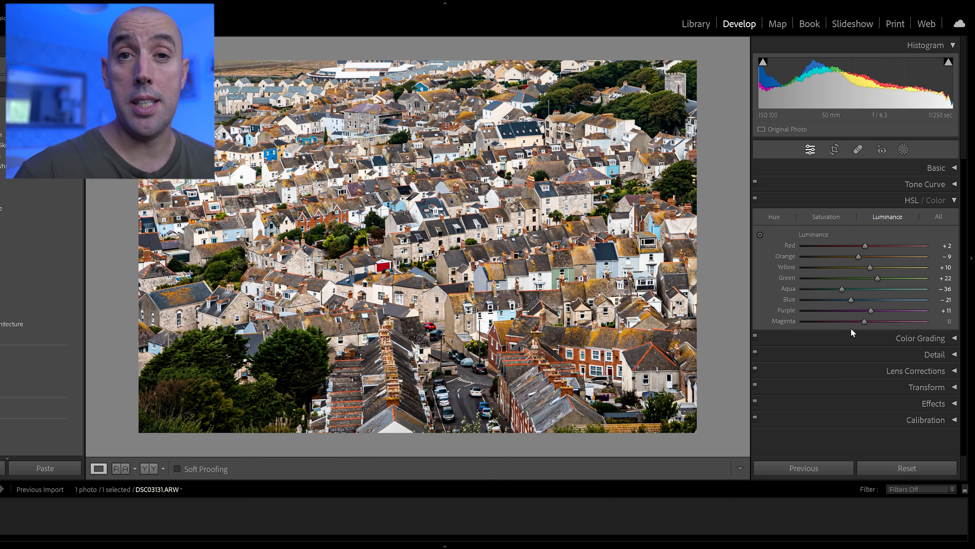
Step: Set the HSL hue to Red +2, Orange -17, Yellow -24, Green +4, Aqua -1, Blue +7, Purple -21 and Magenta -16
{"action": "left_click", "coordinate": [776, 218]}
{"action": "key", "text": "z"}
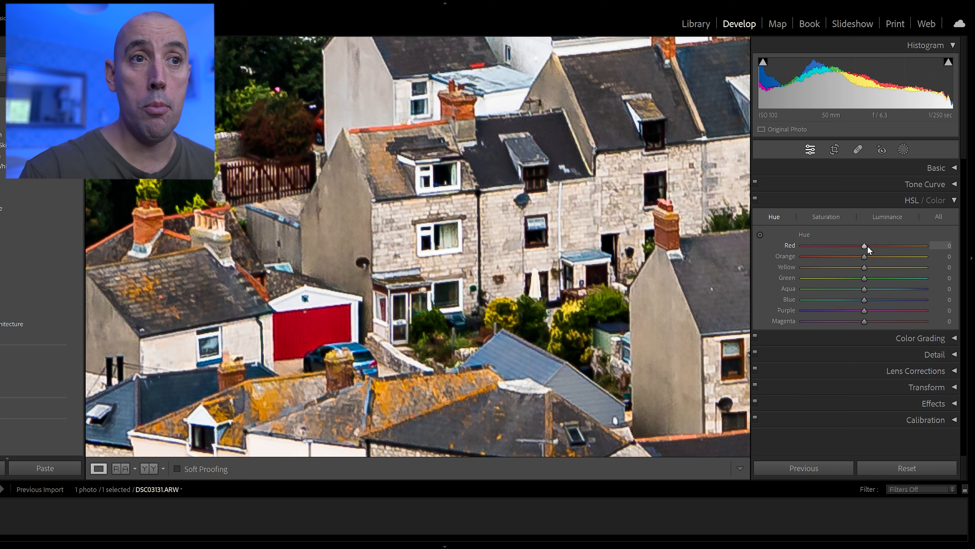
{"action": "mouse_move", "coordinate": [864, 246]}
{"action": "left_mouse_down"}
{"action": "mouse_move", "coordinate": [781, 247]}
{"action": "mouse_move", "coordinate": [924, 245]}
{"action": "mouse_move", "coordinate": [867, 246]}
{"action": "left_mouse_up"}
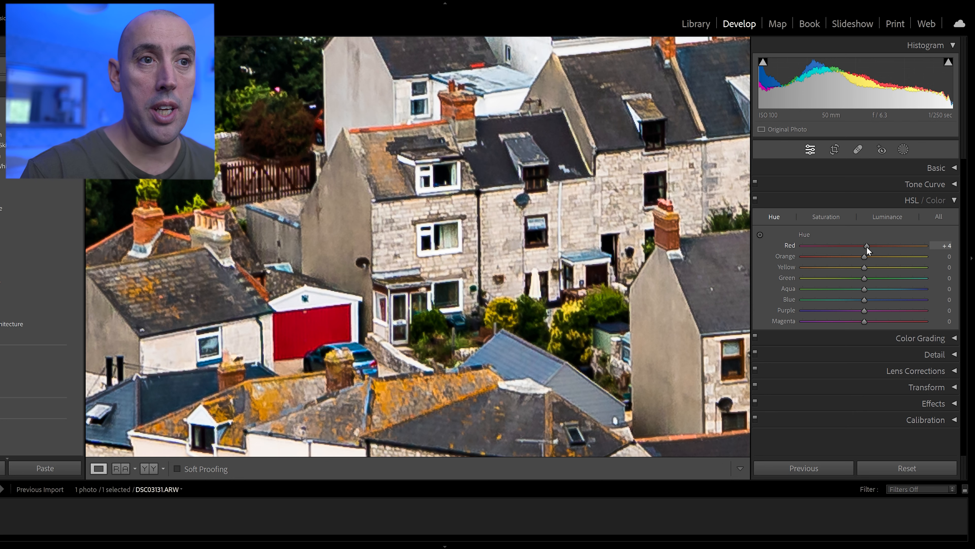
{"action": "double_click", "coordinate": [866, 246]}
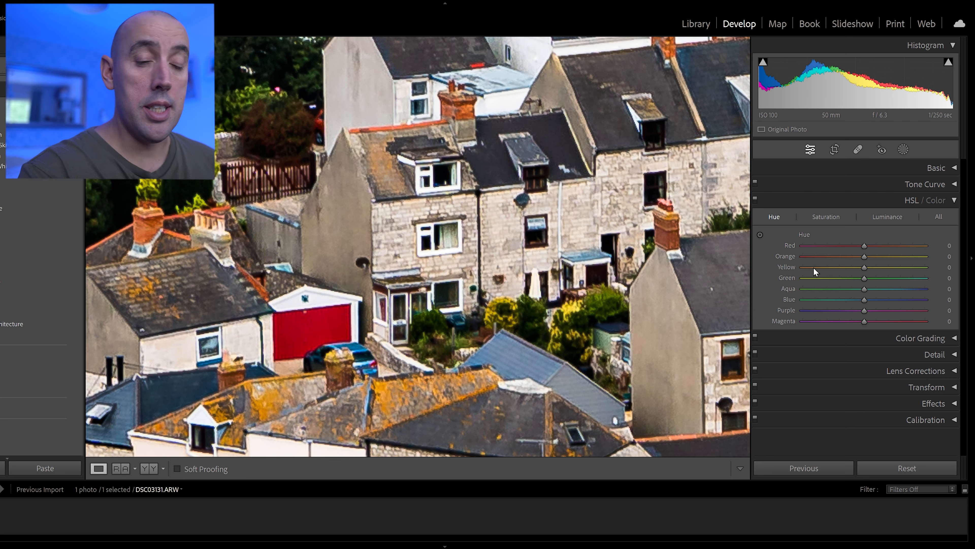
{"action": "key", "text": "z"}
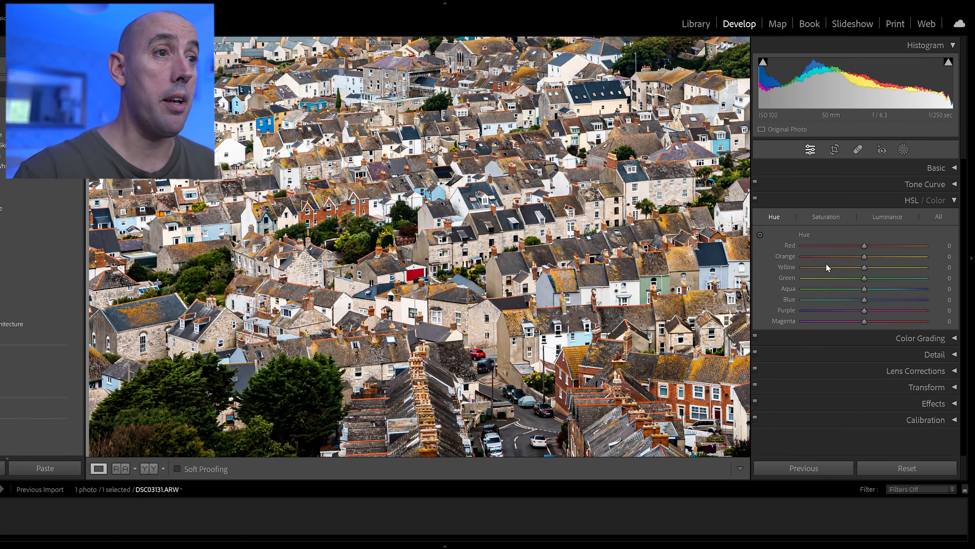
{"action": "left_click_drag", "start_coordinate": [864, 246], "coordinate": [863, 296]}
{"action": "mouse_move", "coordinate": [865, 300]}
{"action": "left_mouse_down"}
{"action": "mouse_move", "coordinate": [847, 303]}
{"action": "mouse_move", "coordinate": [869, 304]}
{"action": "left_mouse_up"}
{"action": "left_click_drag", "start_coordinate": [864, 311], "coordinate": [852, 316]}
{"action": "left_click_drag", "start_coordinate": [864, 321], "coordinate": [842, 343]}
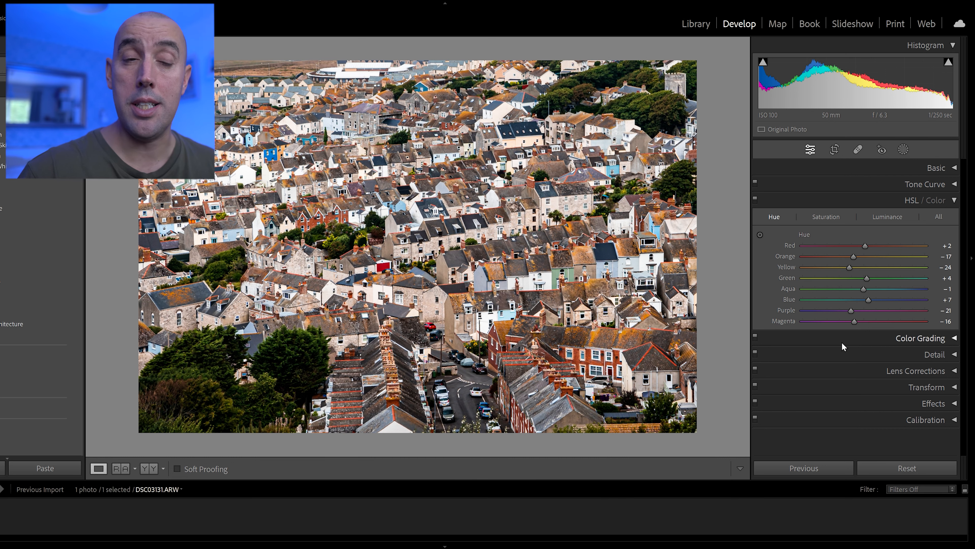
{"action": "left_click", "coordinate": [954, 201]}
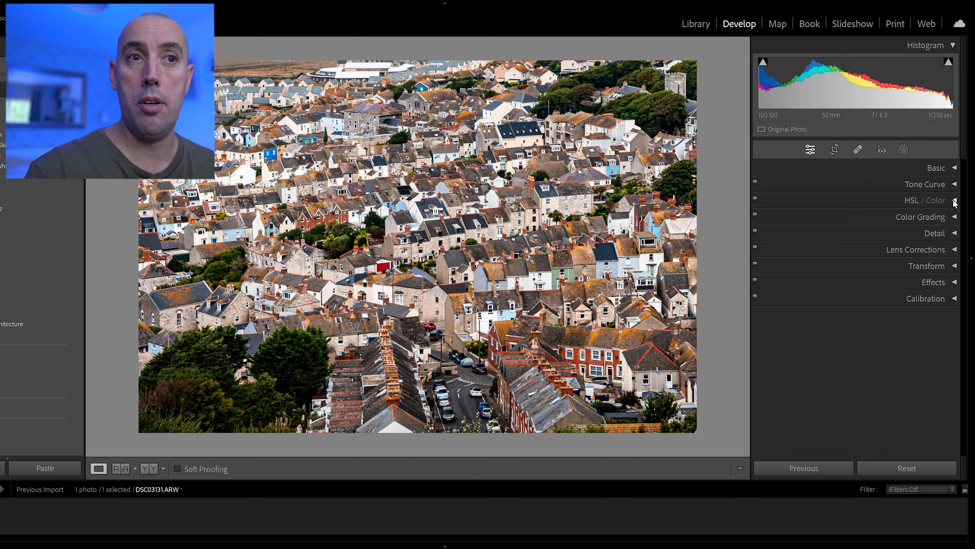
Step: Reduce the photo's Vibrance to +15 in the Basic adjustments
{"action": "left_click", "coordinate": [955, 168]}
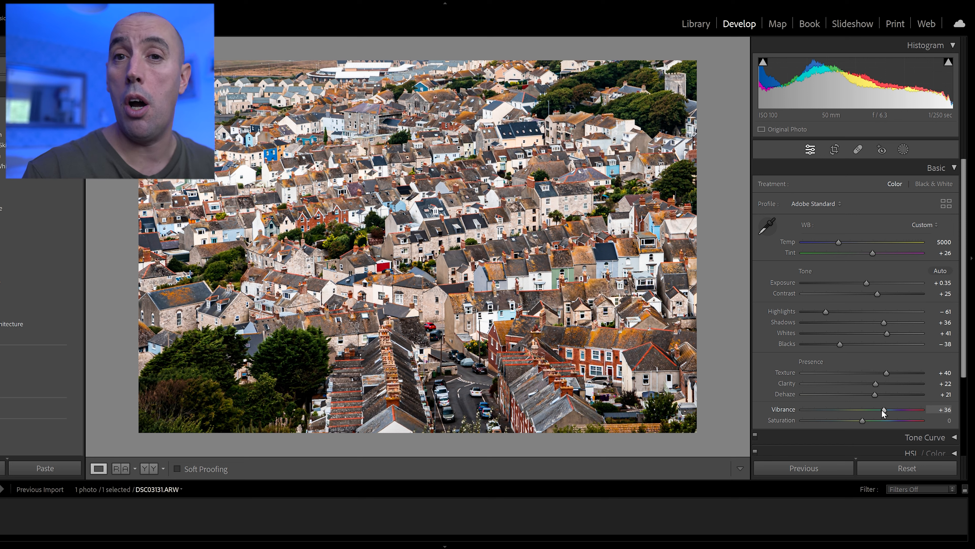
{"action": "mouse_move", "coordinate": [883, 409]}
{"action": "left_mouse_down"}
{"action": "mouse_move", "coordinate": [862, 410]}
{"action": "mouse_move", "coordinate": [871, 412]}
{"action": "left_mouse_up"}
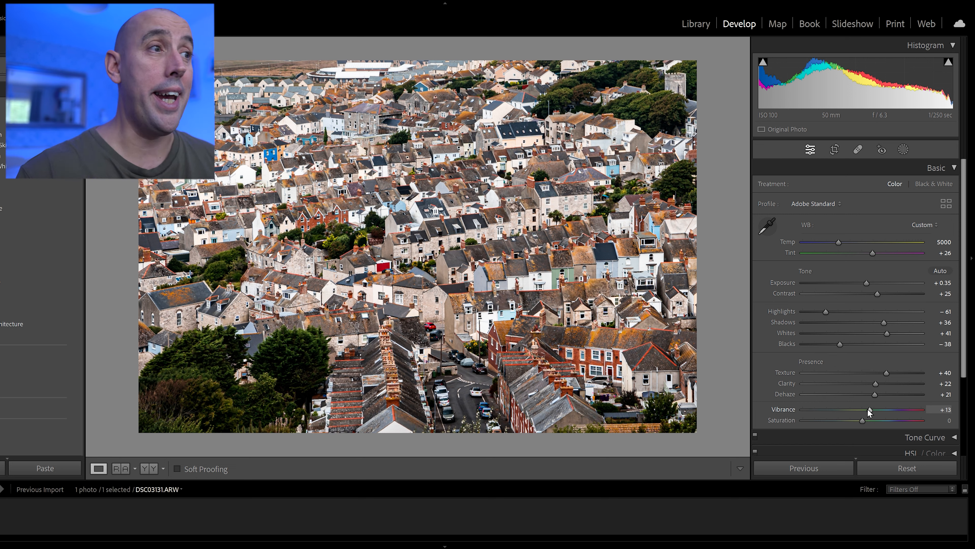
{"action": "left_click_drag", "start_coordinate": [870, 414], "coordinate": [872, 410]}
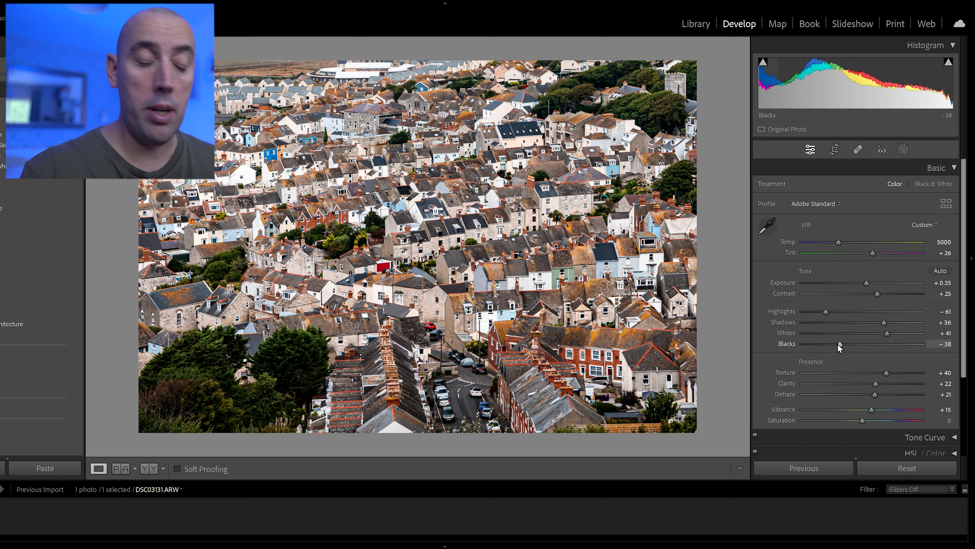
Step: Raise the photo's Blacks to -14 in the Basic adjustments and compare the edit with the original side by side
{"action": "left_click_drag", "start_coordinate": [838, 344], "coordinate": [852, 340]}
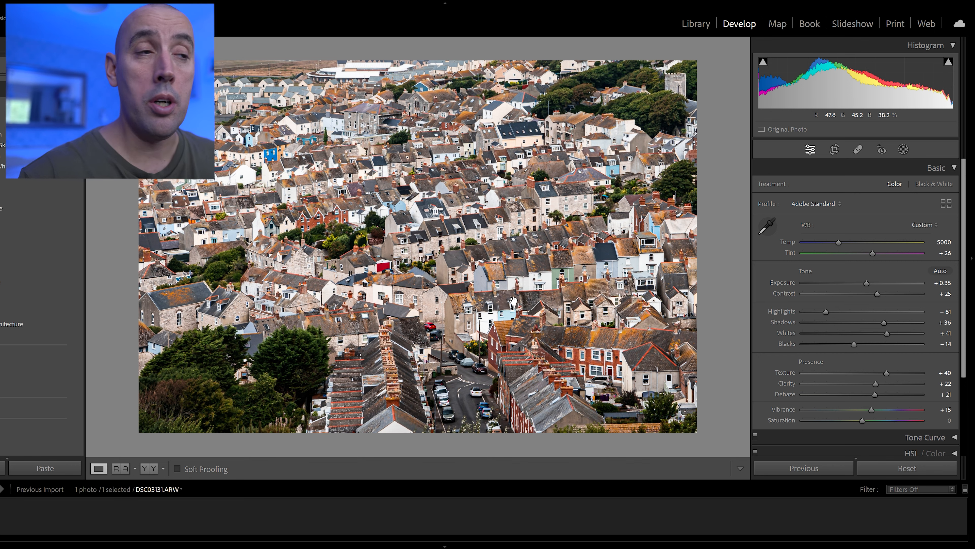
{"action": "key", "text": "y"}
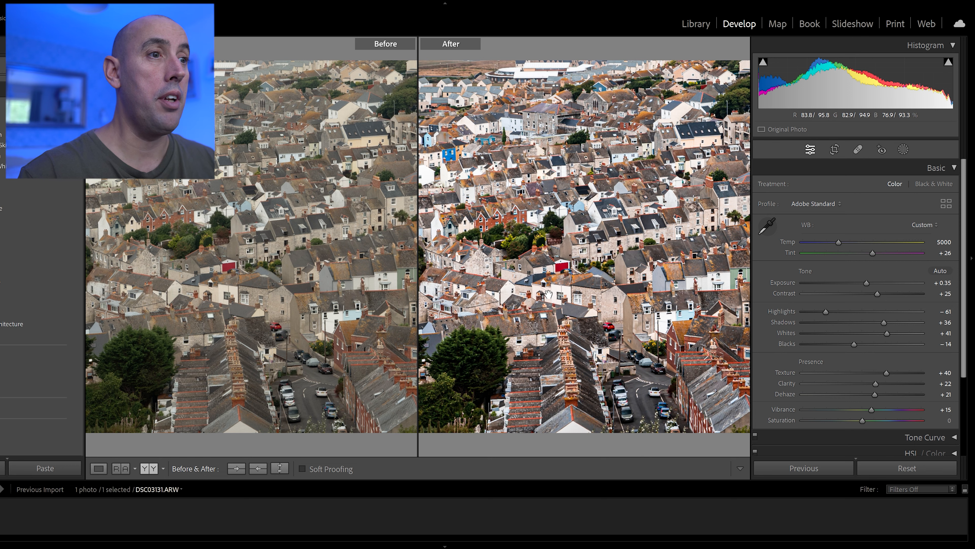
{"action": "key", "text": "y"}
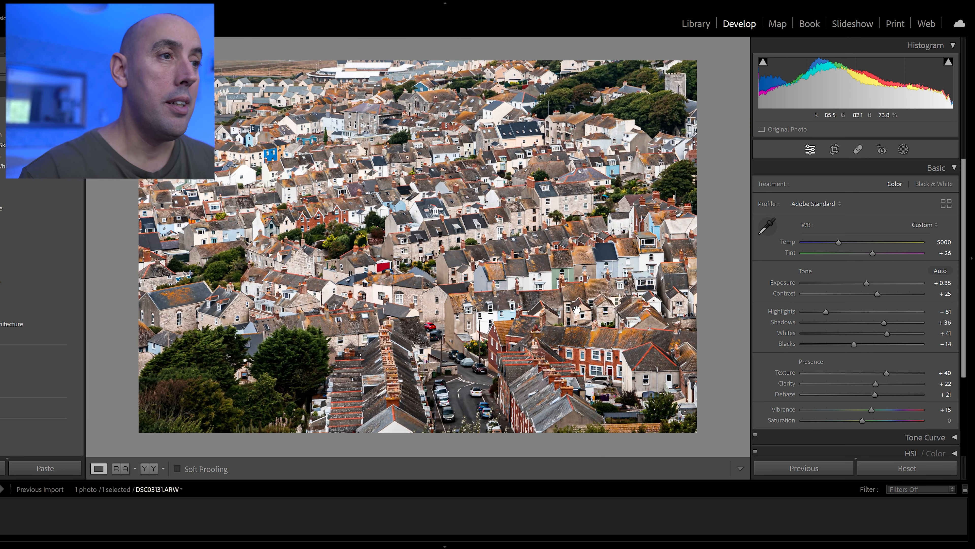
{"action": "left_click", "coordinate": [953, 168]}
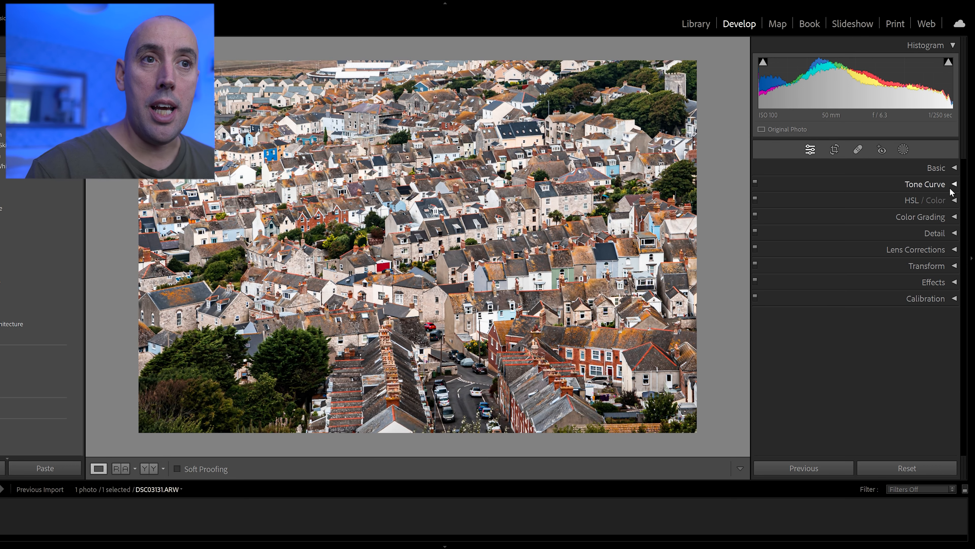
{"action": "left_click", "coordinate": [933, 213]}
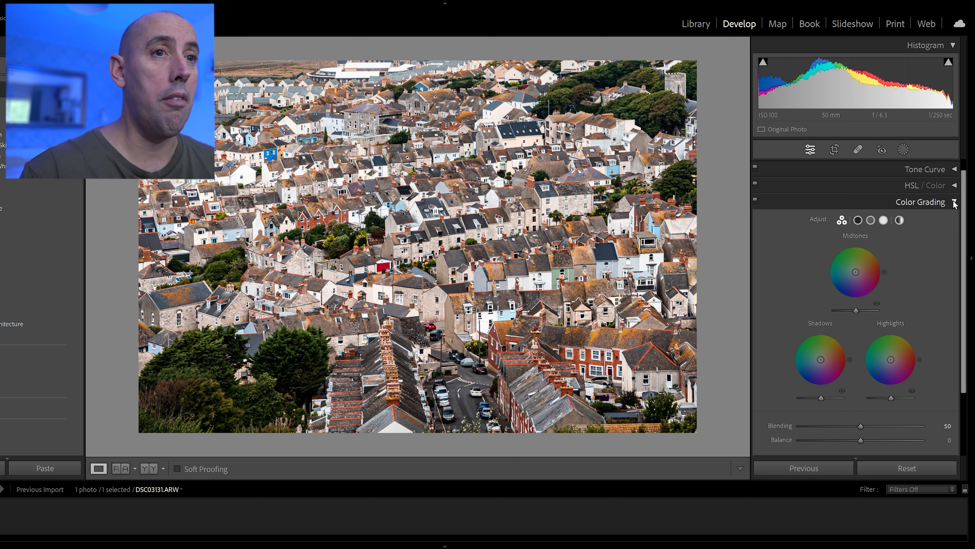
{"action": "left_click", "coordinate": [953, 203]}
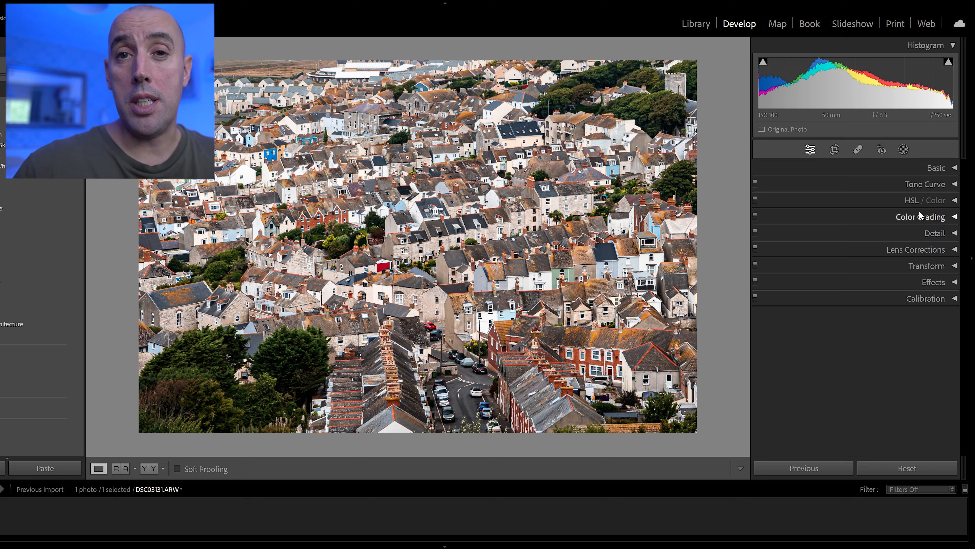
Step: Remove chromatic aberration and enable lens profile corrections for the photo with the default Sigma 18-50mm F2.8 lens profile
{"action": "left_click", "coordinate": [945, 249]}
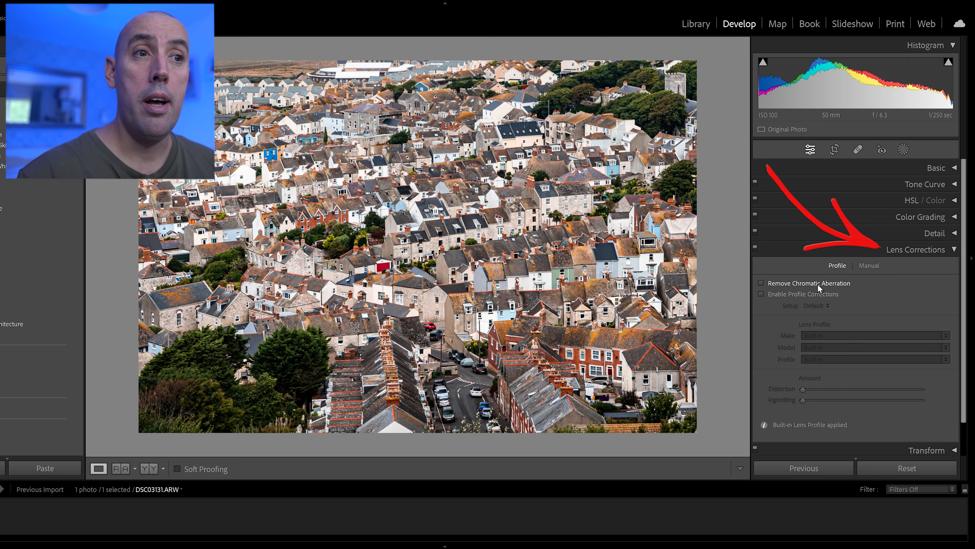
{"action": "left_click", "coordinate": [814, 294]}
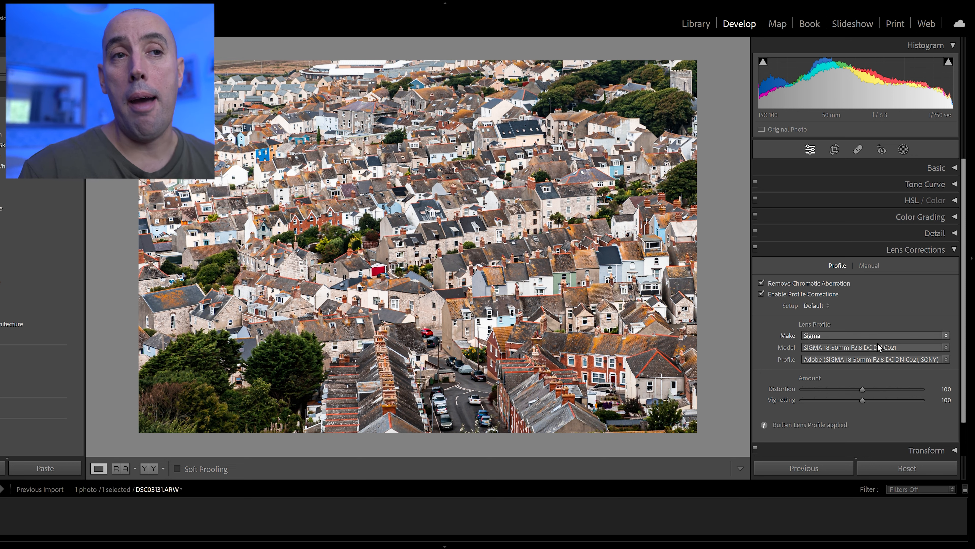
{"action": "left_click", "coordinate": [759, 294]}
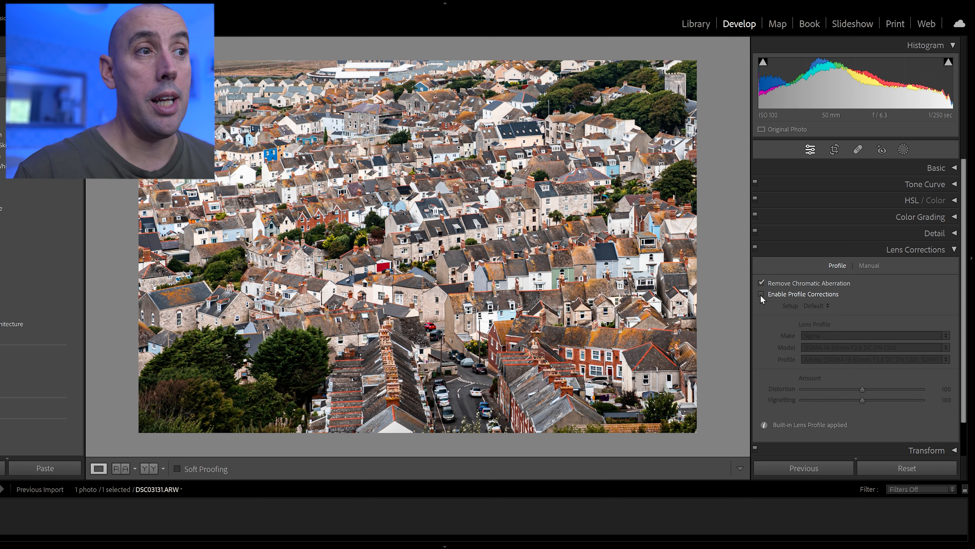
{"action": "left_click", "coordinate": [761, 294]}
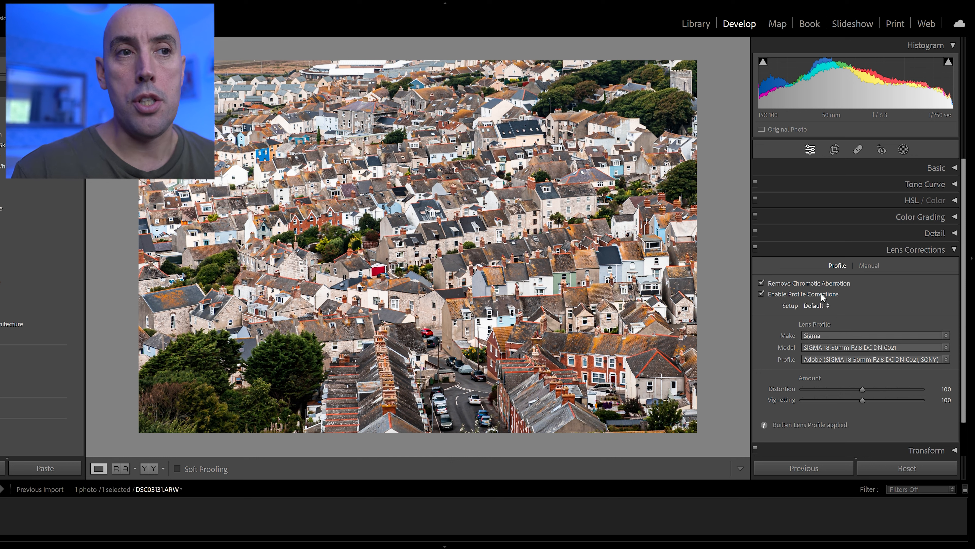
{"action": "left_click", "coordinate": [954, 249]}
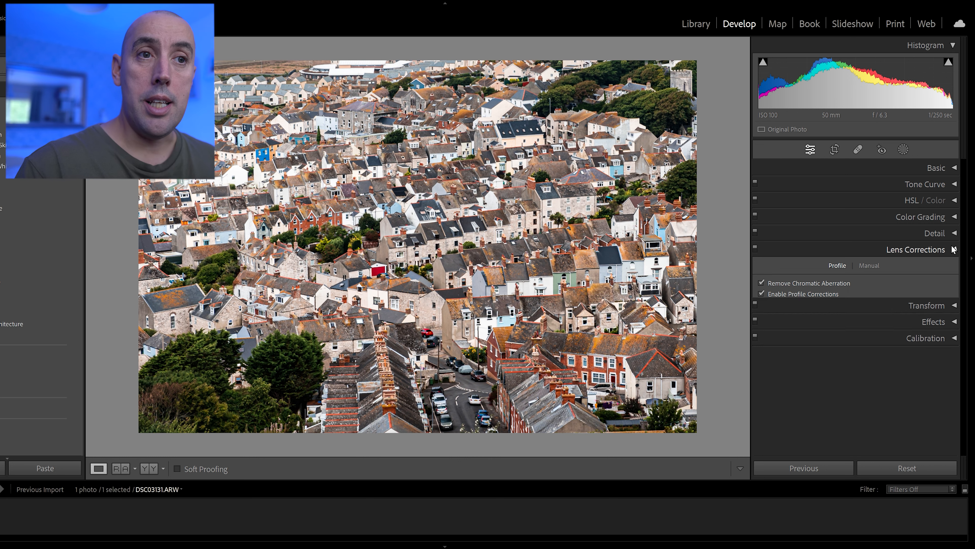
{"action": "left_click", "coordinate": [955, 266]}
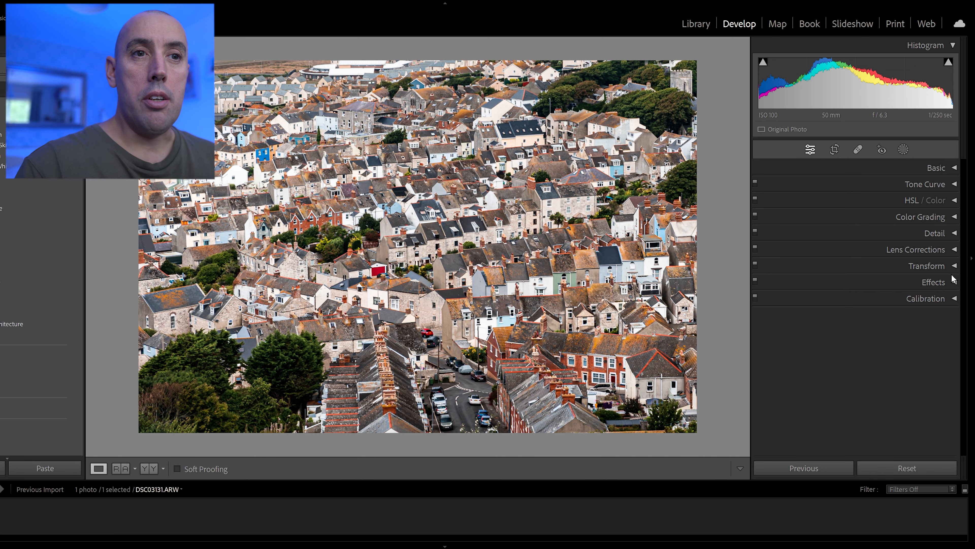
Step: Add a Highlight Priority post-crop vignette with Amount -11, Midpoint 28, Roundness -20, Feather 46 and Highlights 25
{"action": "left_click", "coordinate": [953, 282]}
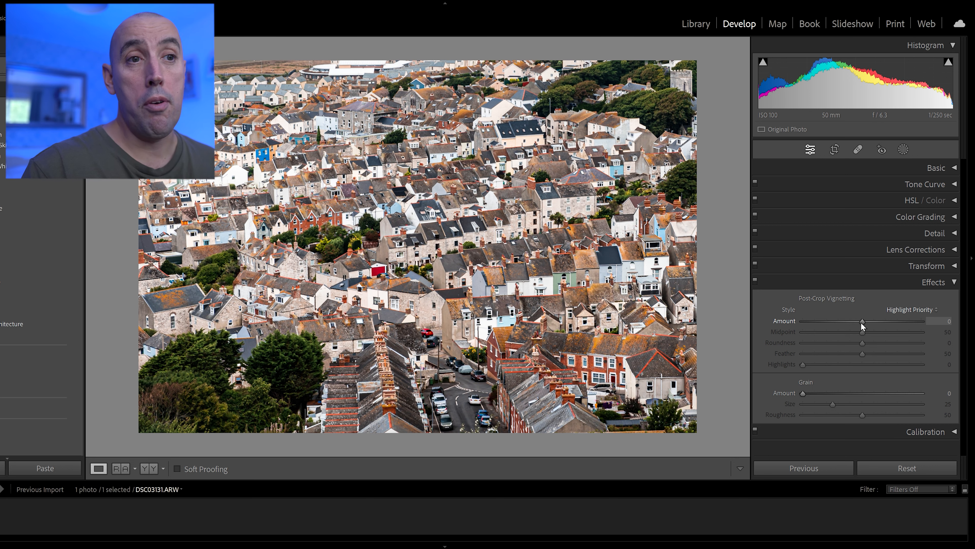
{"action": "mouse_move", "coordinate": [861, 326]}
{"action": "left_mouse_down"}
{"action": "mouse_move", "coordinate": [825, 325]}
{"action": "mouse_move", "coordinate": [898, 325]}
{"action": "mouse_move", "coordinate": [855, 320]}
{"action": "left_mouse_up"}
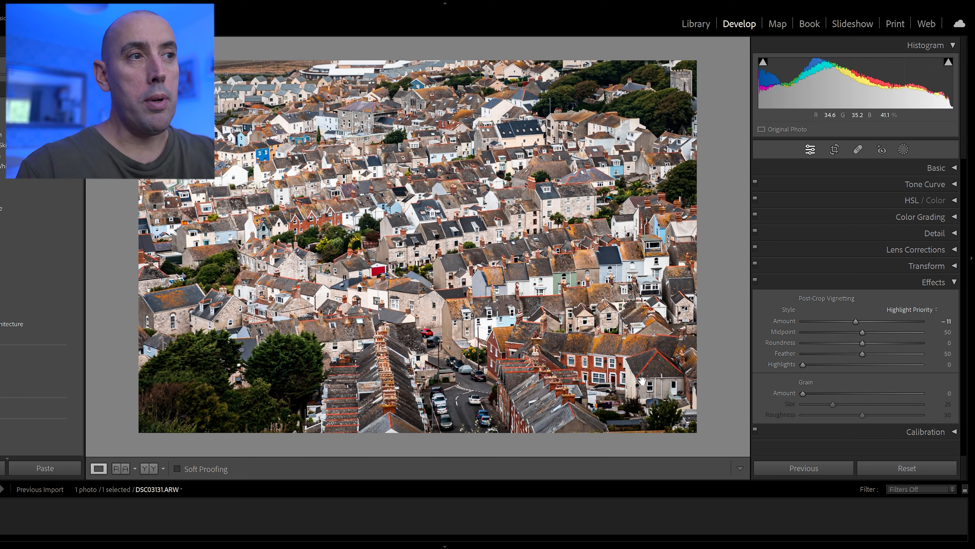
{"action": "left_click_drag", "start_coordinate": [862, 331], "coordinate": [833, 364]}
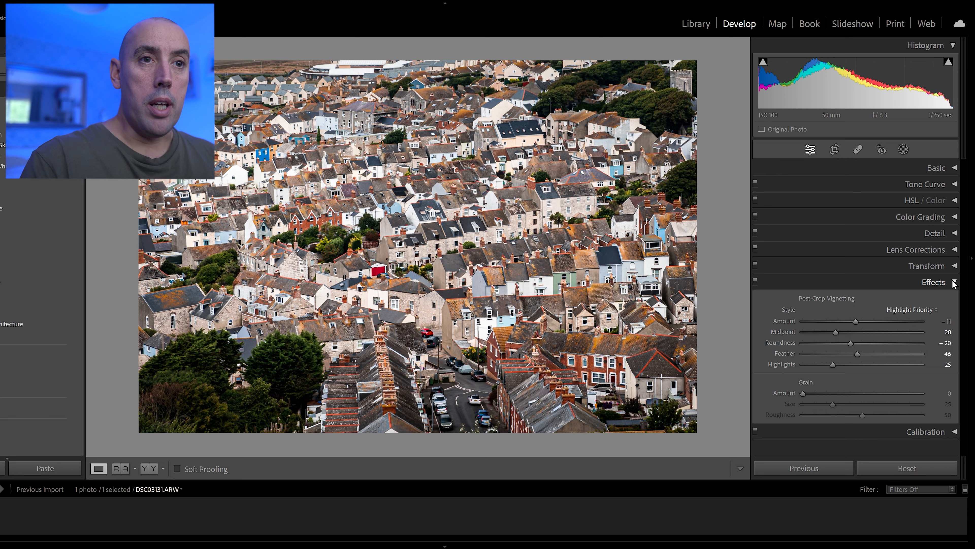
{"action": "left_click", "coordinate": [933, 282]}
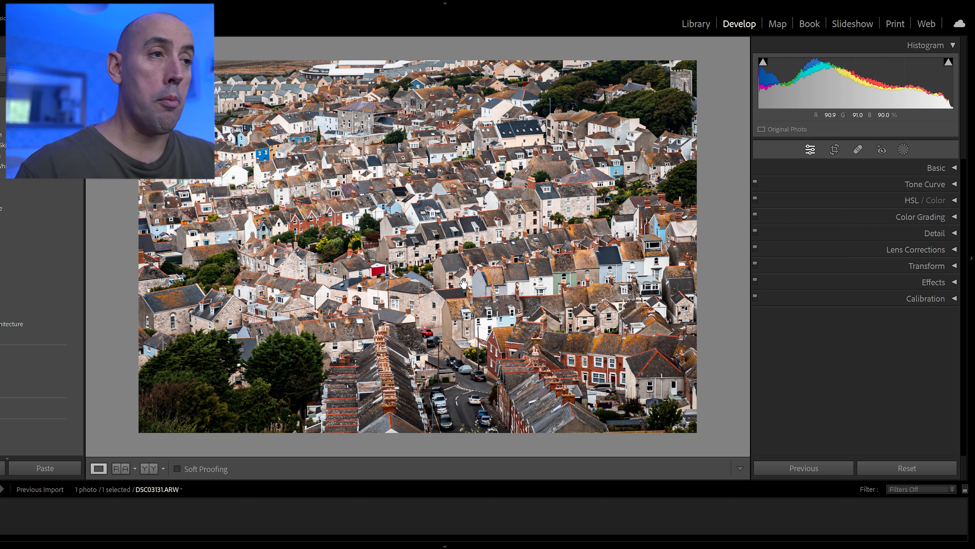
Step: Compare the finished edit with the original photo side by side, then return to the single-photo view
{"action": "key", "text": "y"}
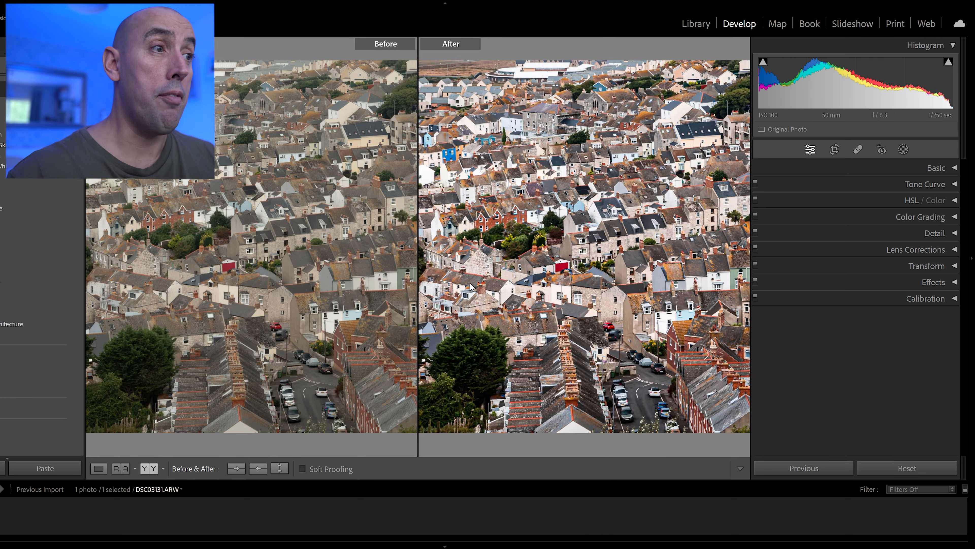
{"action": "left_click_drag", "start_coordinate": [312, 294], "coordinate": [354, 302]}
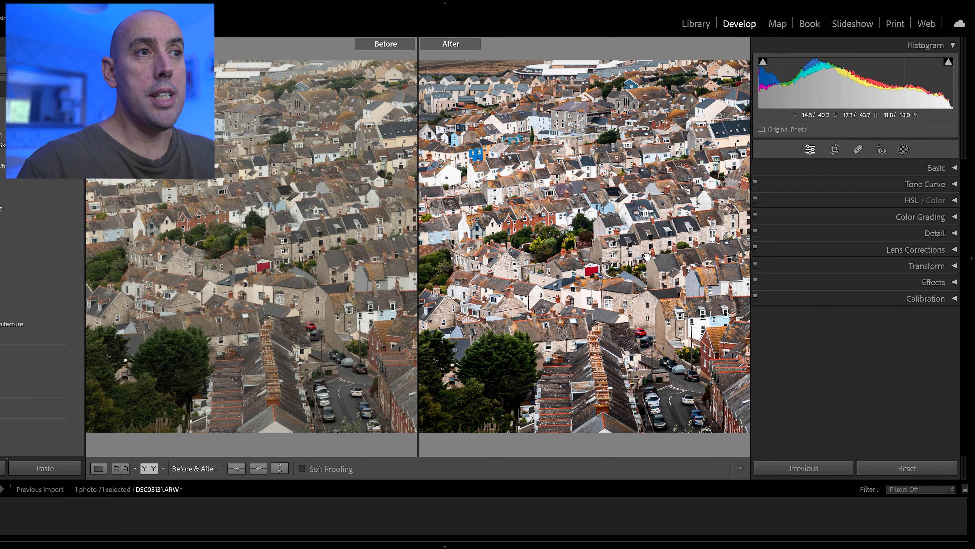
{"action": "key", "text": "y"}
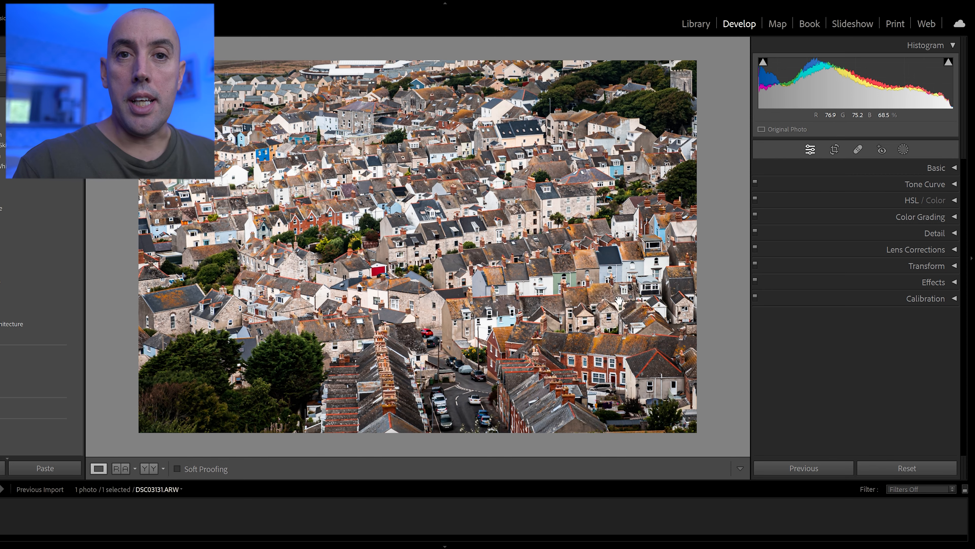